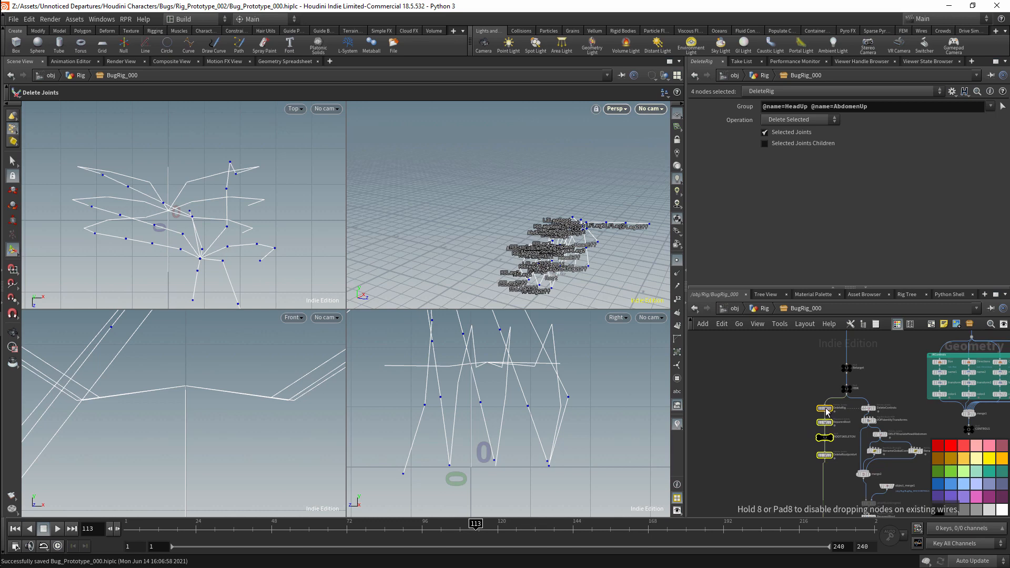
Step: Display the ROOTSKELETON null's output and examine the bug skeleton in the perspective view
middle_drag(809, 368, 807, 395)
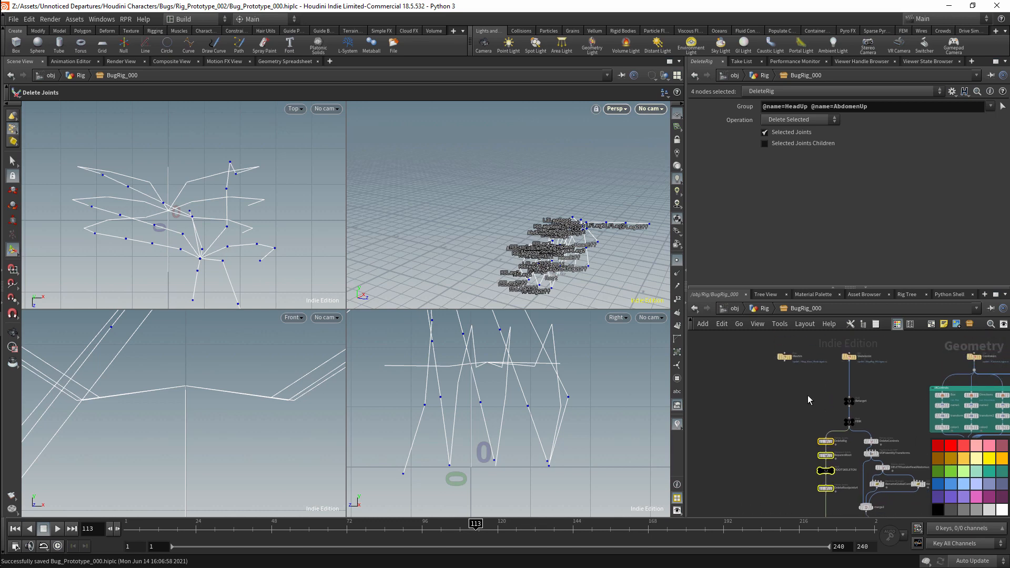
scroll(793, 387, down, 2)
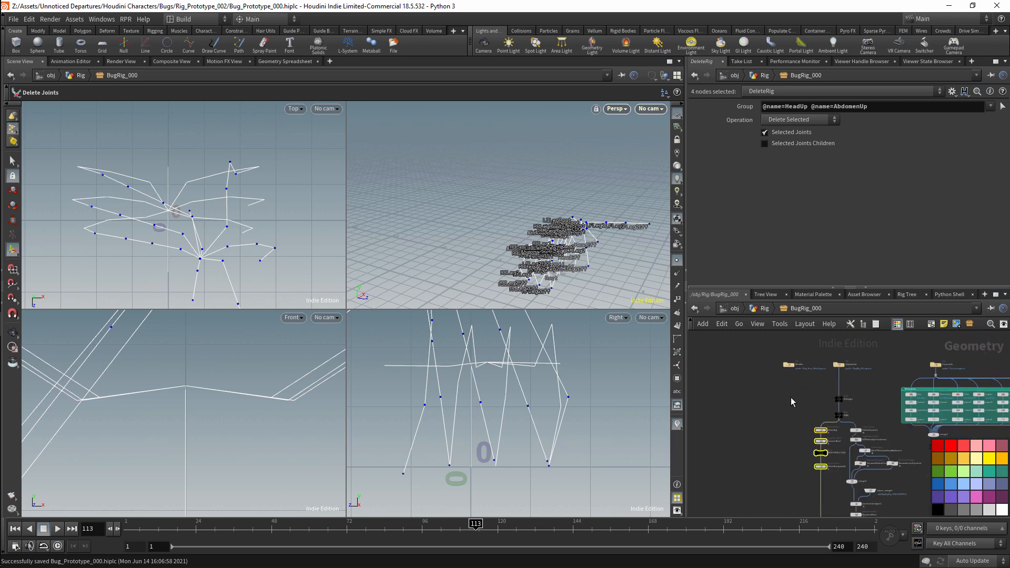
scroll(790, 397, up, 2)
drag(812, 370, 747, 370)
middle_drag(795, 418, 804, 389)
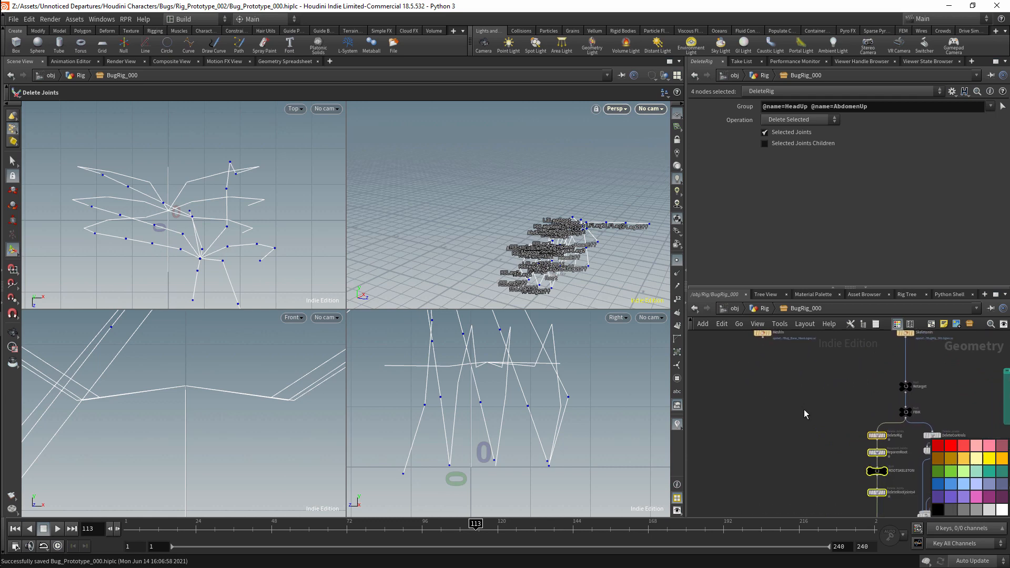
middle_drag(807, 405, 815, 431)
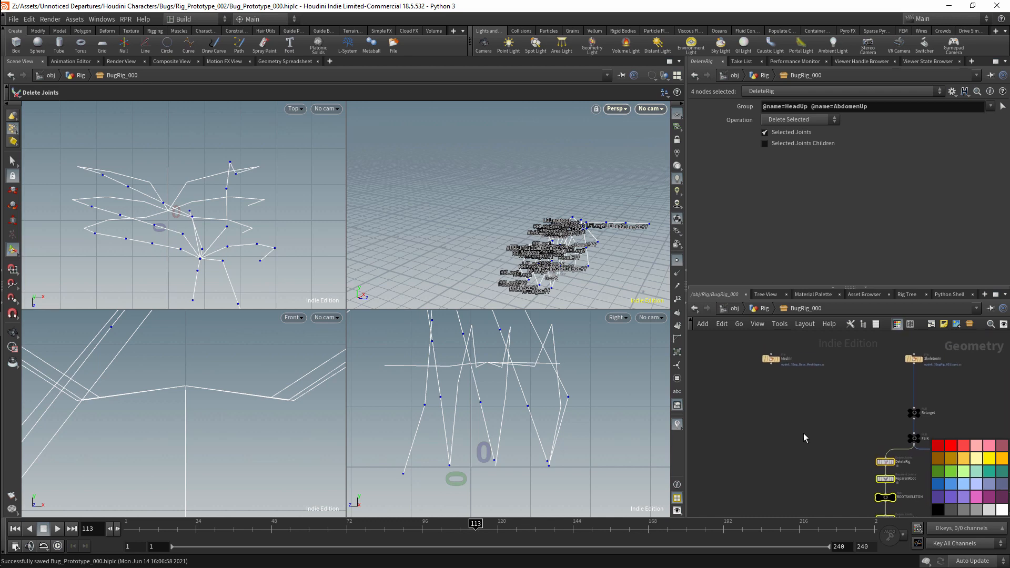
click(887, 489)
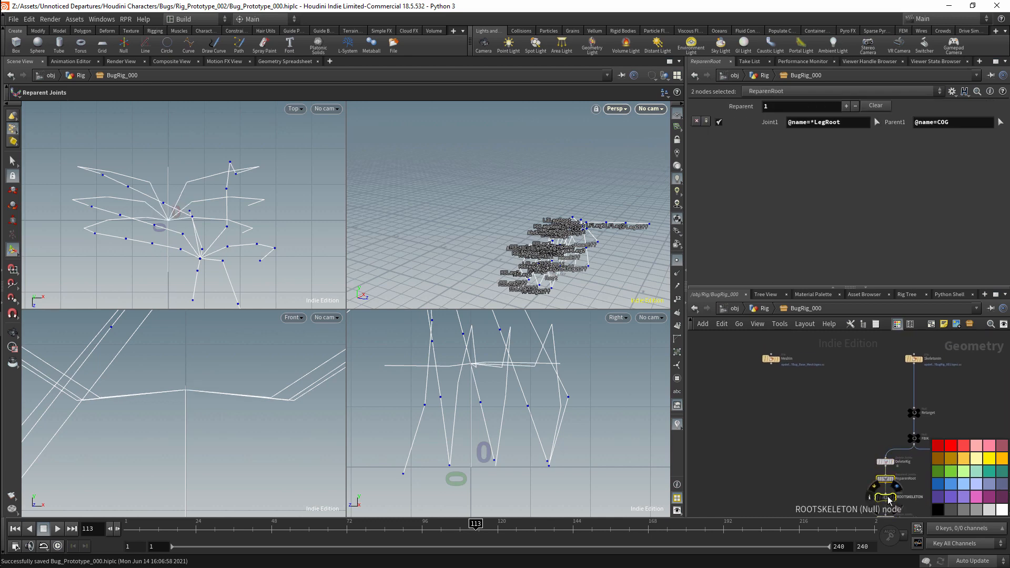
click(894, 496)
middle_drag(815, 428, 781, 382)
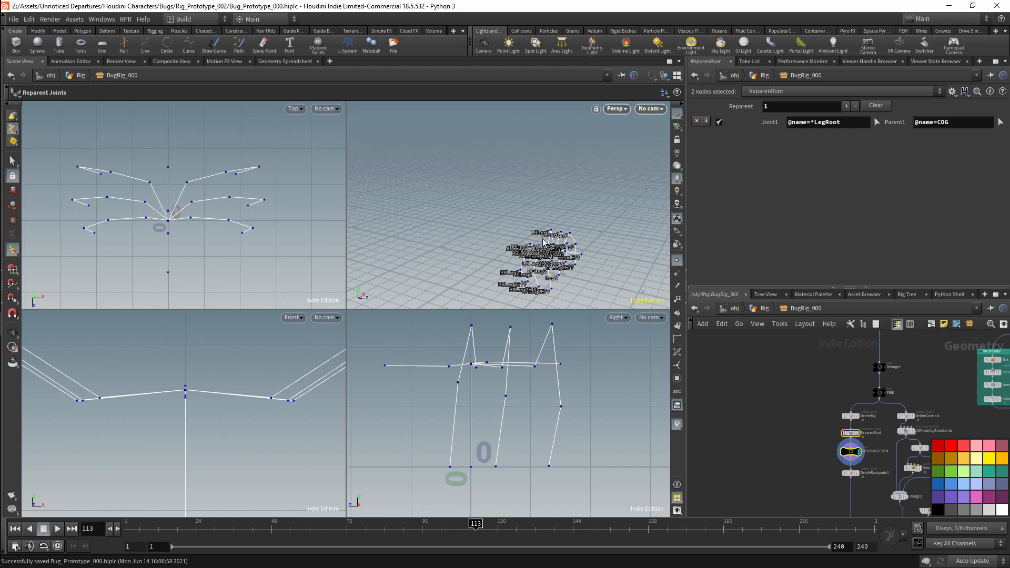
alt+drag(500, 218, 565, 216)
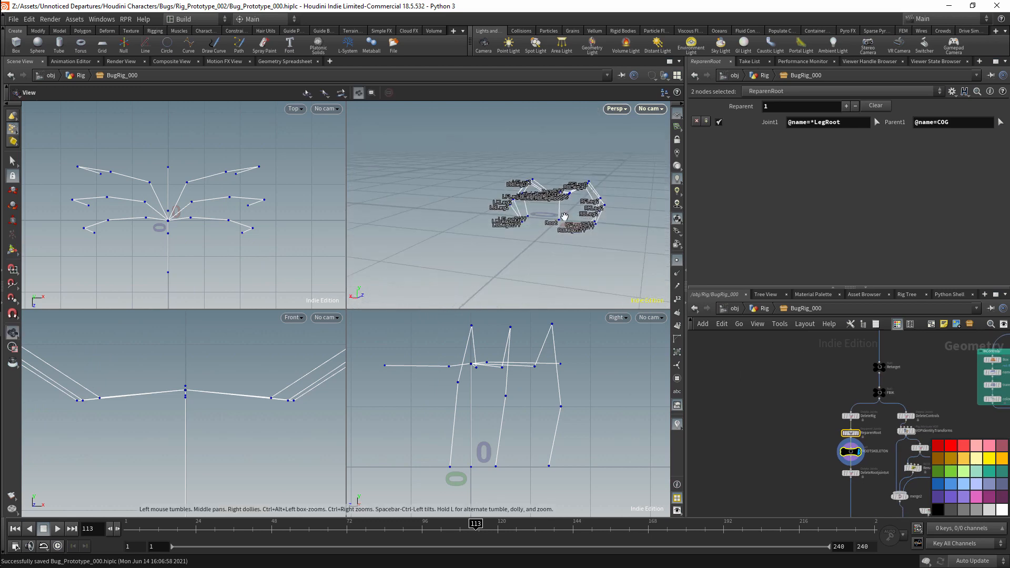
scroll(790, 442, up, 5)
scroll(818, 424, up, 1)
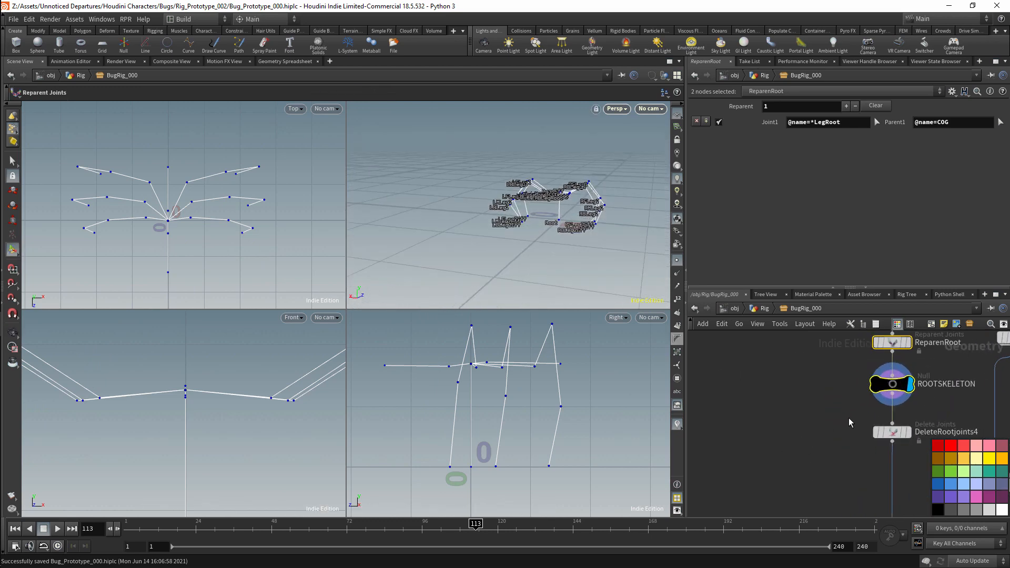
Step: Add a Null node below DeleteRootjoints4, give it the same node shape as ROOTSKELETON and wire it in
click(890, 432)
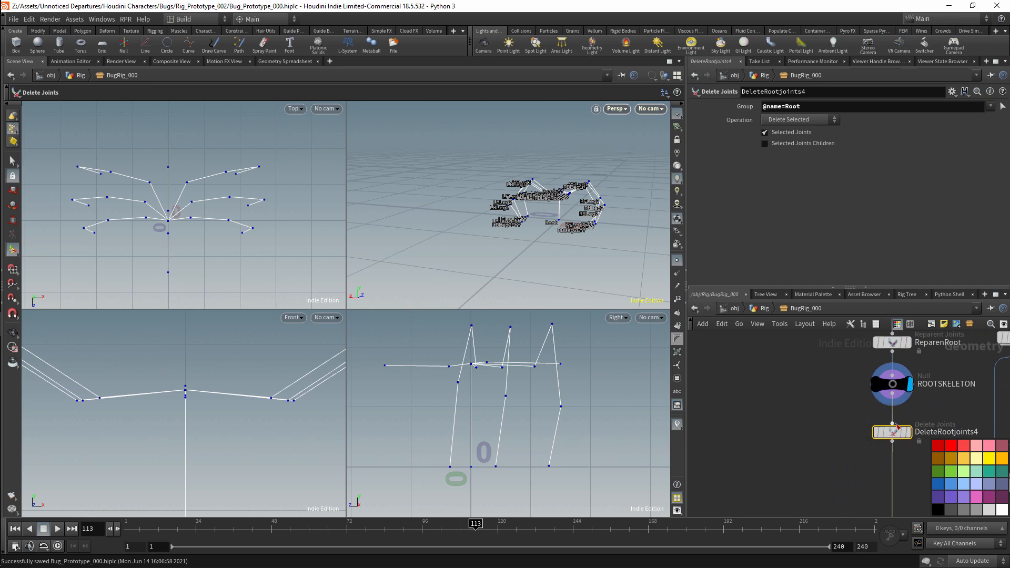
drag(896, 383, 895, 400)
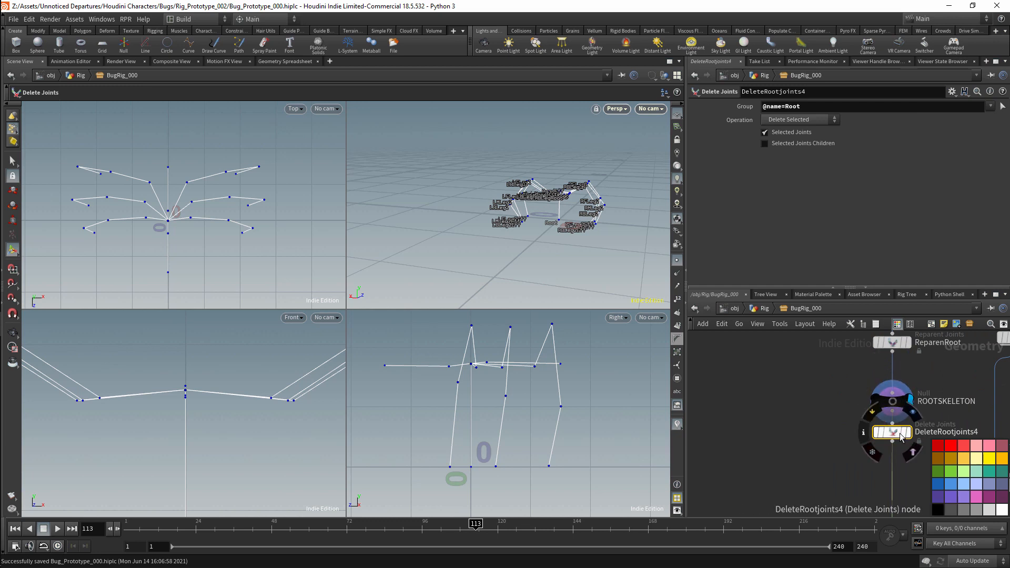
drag(900, 436, 899, 447)
drag(897, 405, 897, 399)
middle_drag(857, 429, 778, 427)
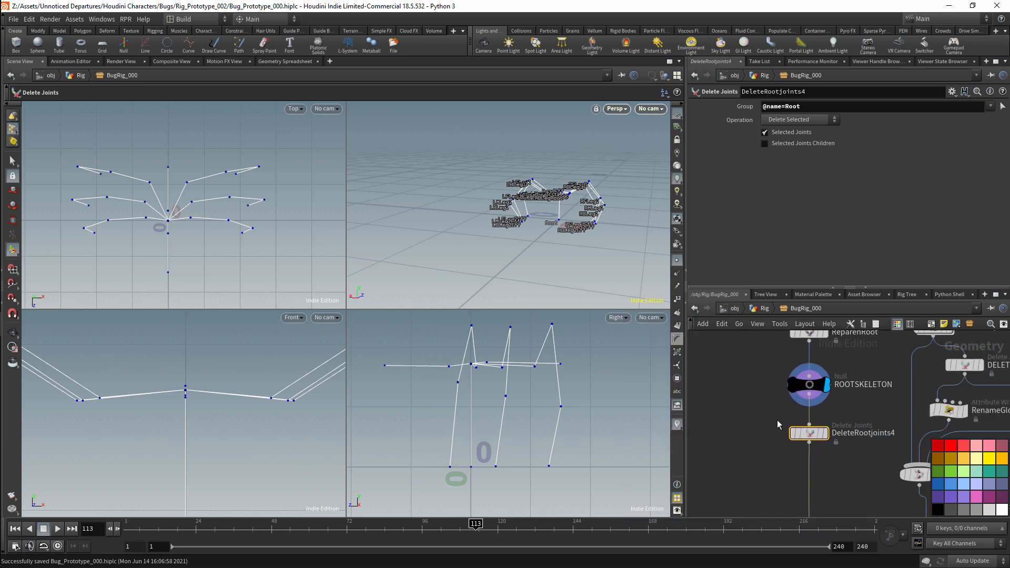
key(Tab)
text(null)
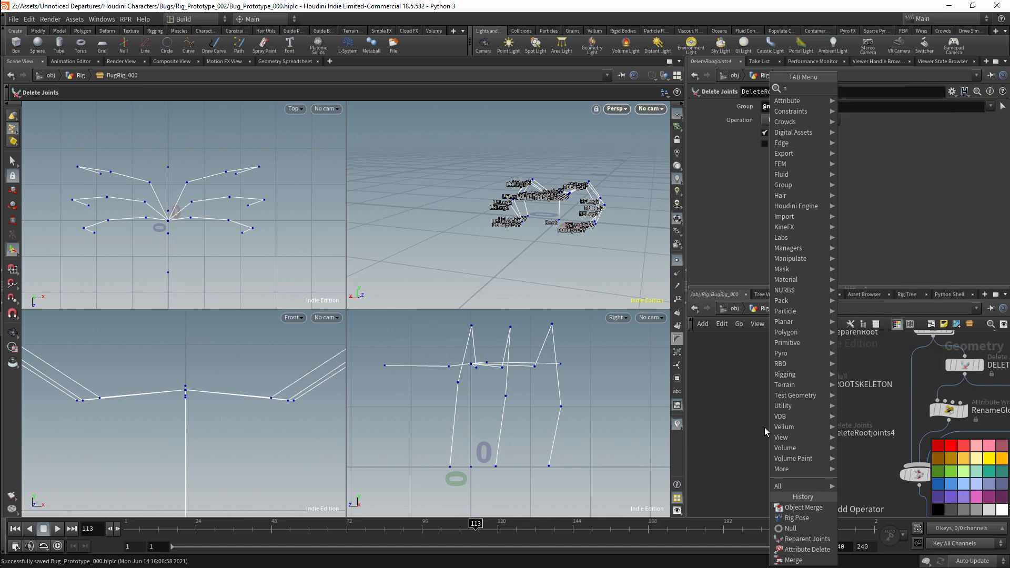
key(Return)
click(740, 480)
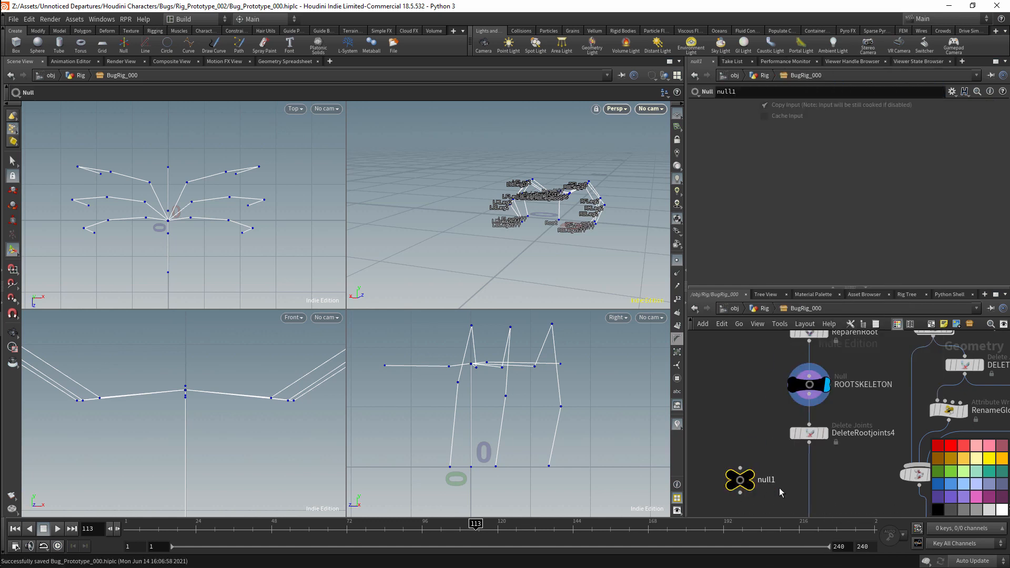
key(z)
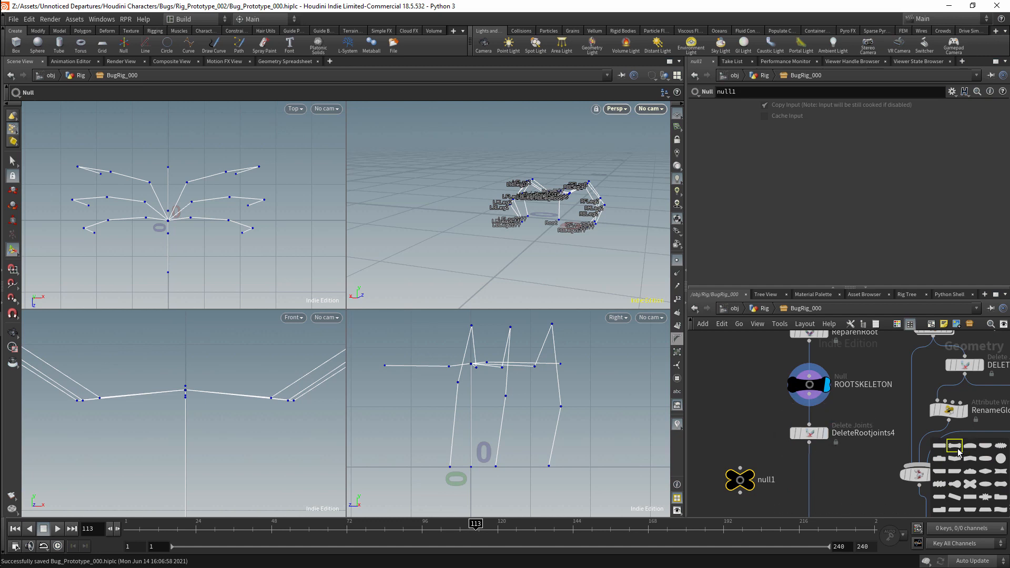
drag(953, 447, 823, 490)
Step: Rename the new null as RIGSKELTON
click(850, 479)
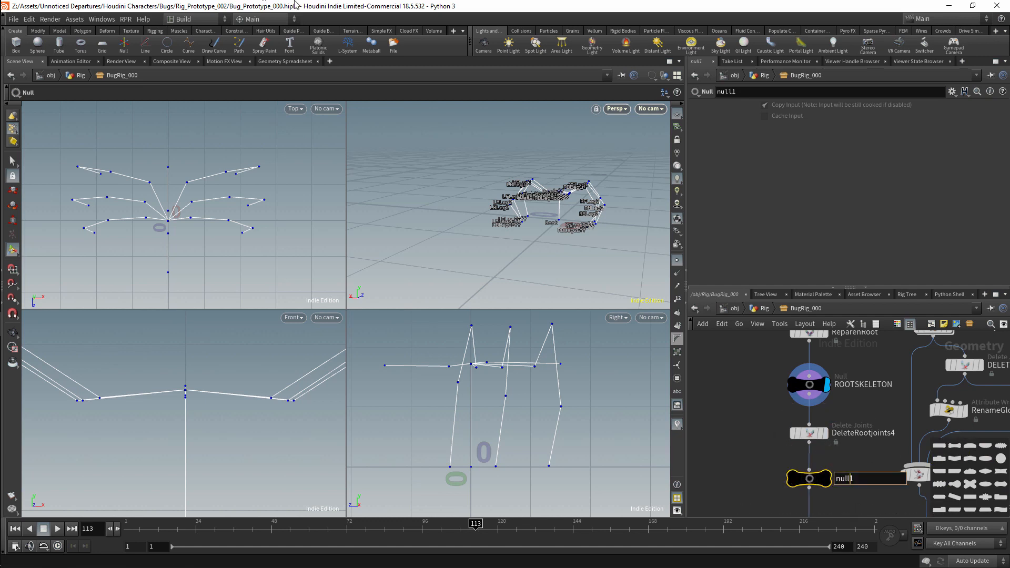
key(BackSpace)
key(BackSpace)
key(BackSpace)
key(BackSpace)
key(BackSpace)
text(ri)
key(BackSpace)
key(BackSpace)
text(RIGSKELTON)
key(Return)
Step: Add an Object Merge node below the MeshIn file node
scroll(799, 369, down, 4)
middle_drag(757, 344, 794, 432)
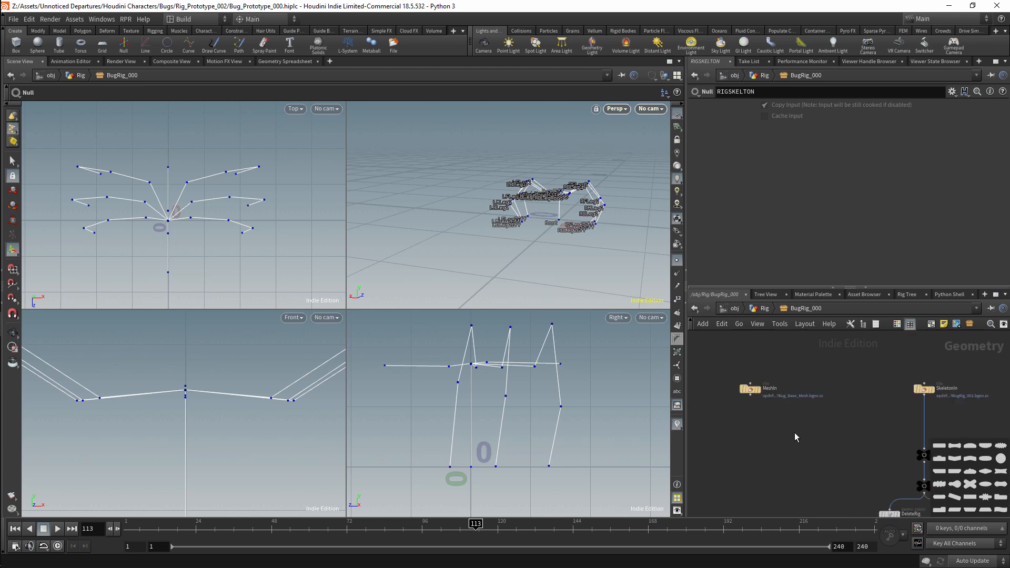
key(Tab)
text(OB)
key(Return)
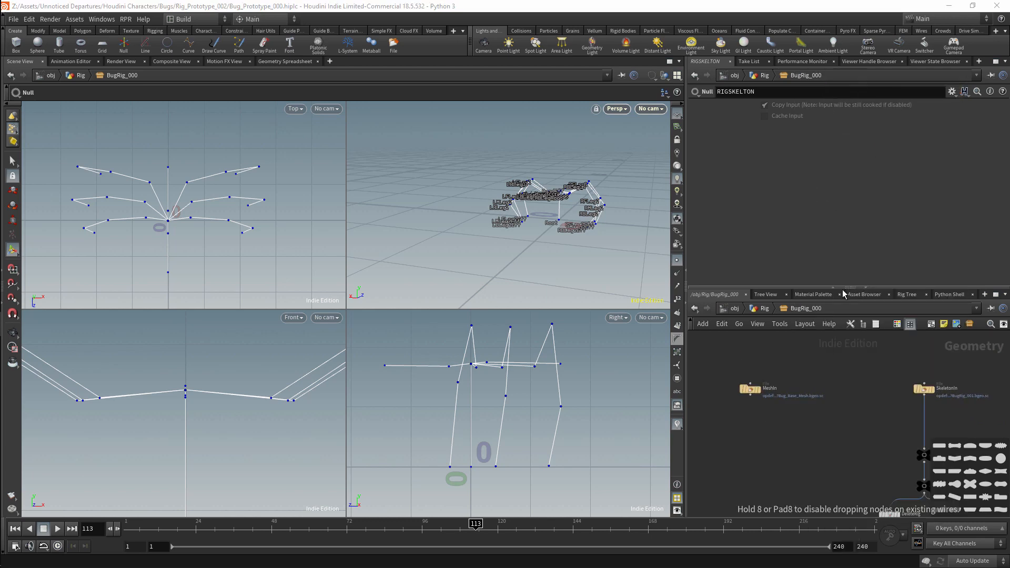
Step: Set the Object Merge source to ../RIGSKELTON/ and its transform to Into This Object
click(801, 135)
text(..)
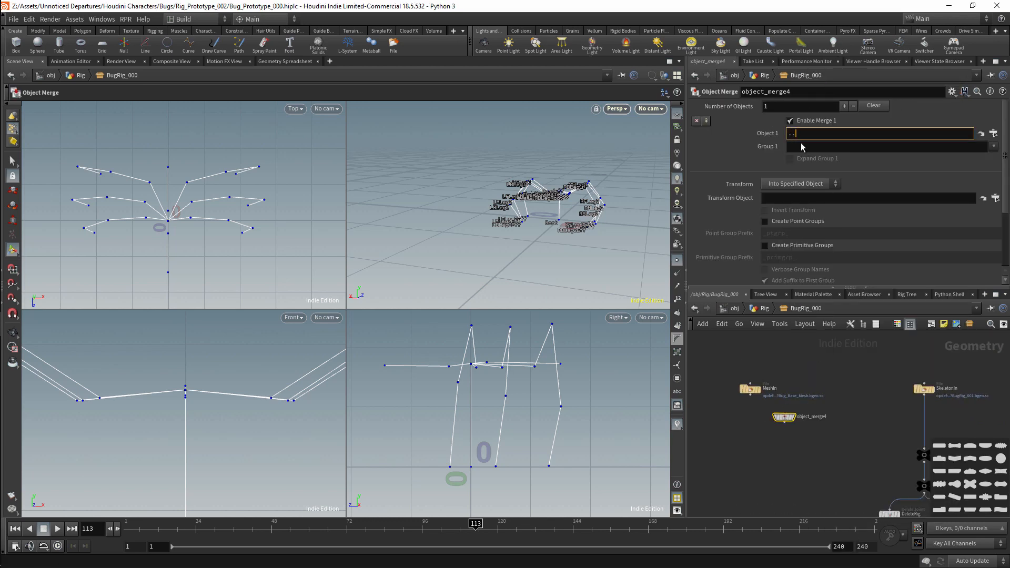
text(/RIGSKELTON/)
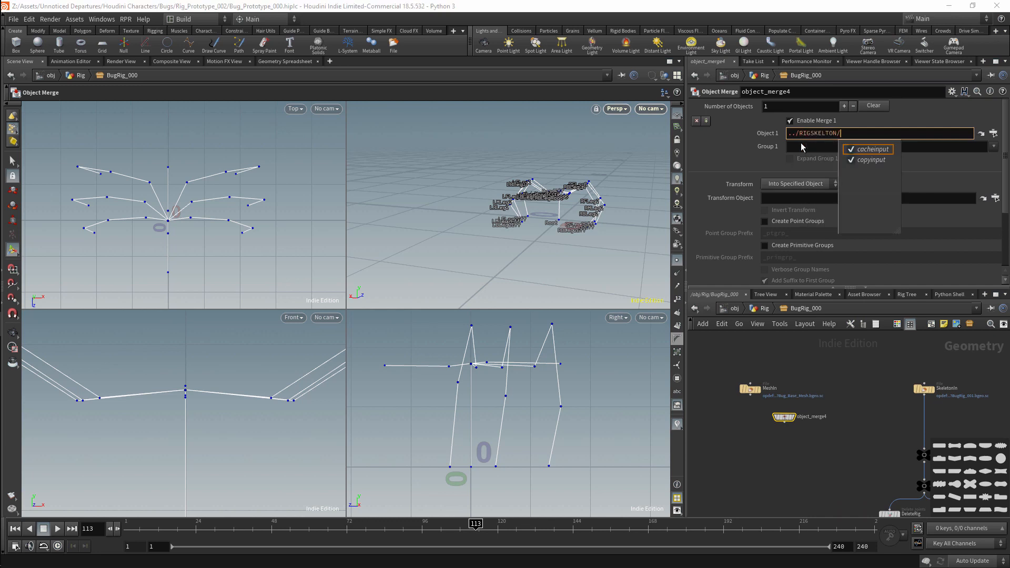
click(812, 185)
click(807, 206)
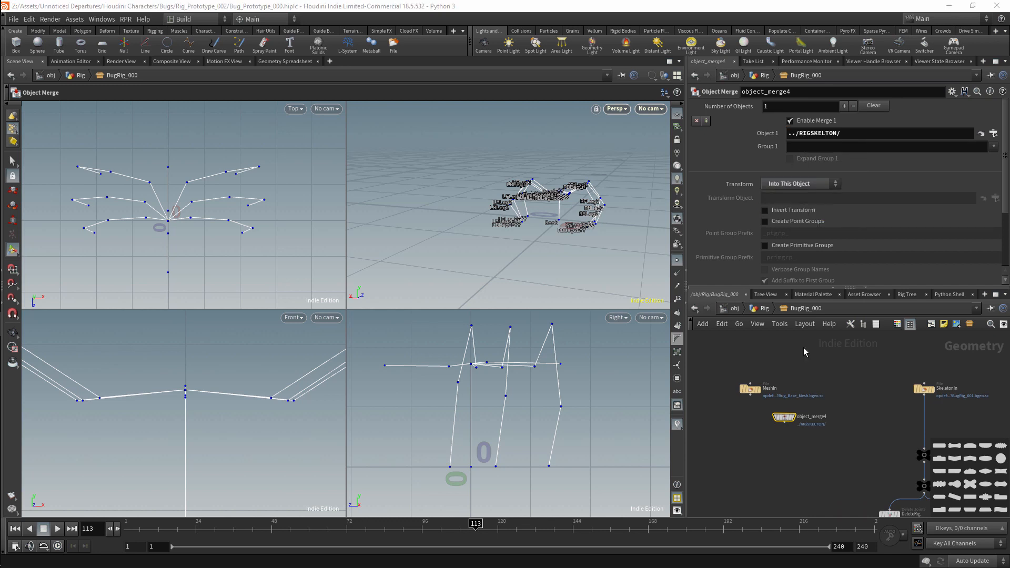
Step: Add a Bone Capture Lines node below the Object Merge and connect the merge's output to its input
middle_drag(833, 370, 868, 363)
key(Tab)
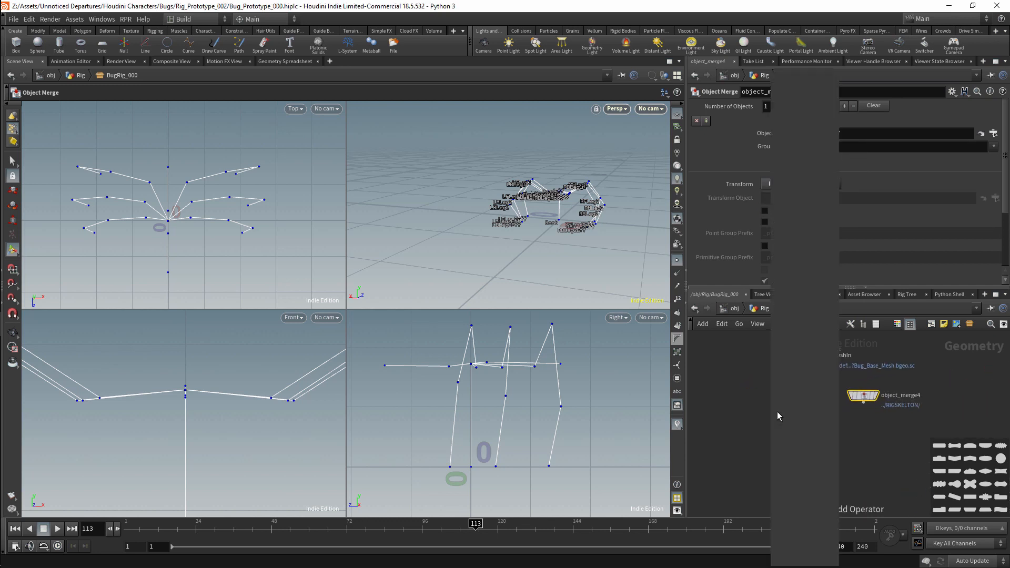
mouse_move(779, 416)
text(line)
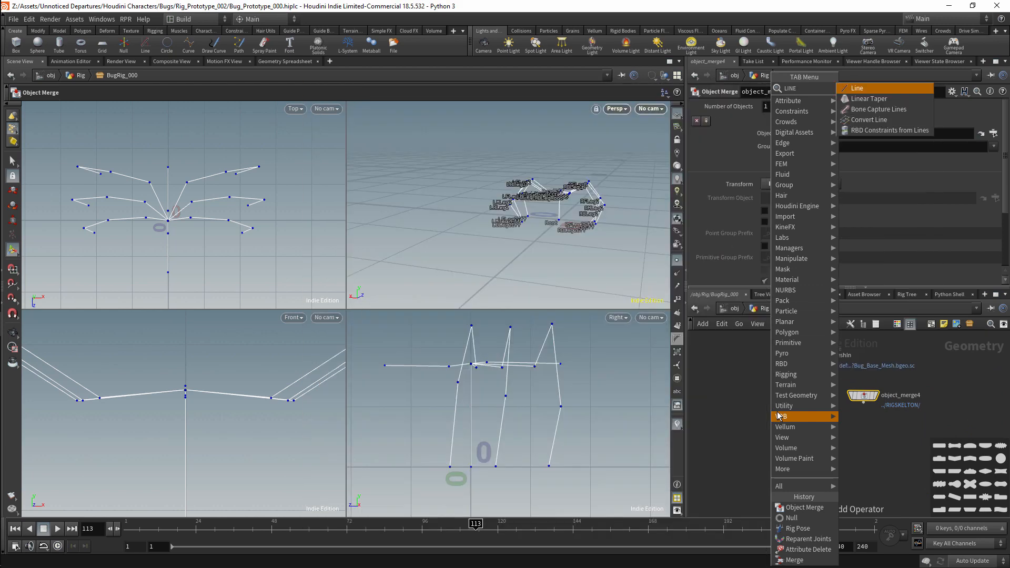
click(878, 109)
click(863, 444)
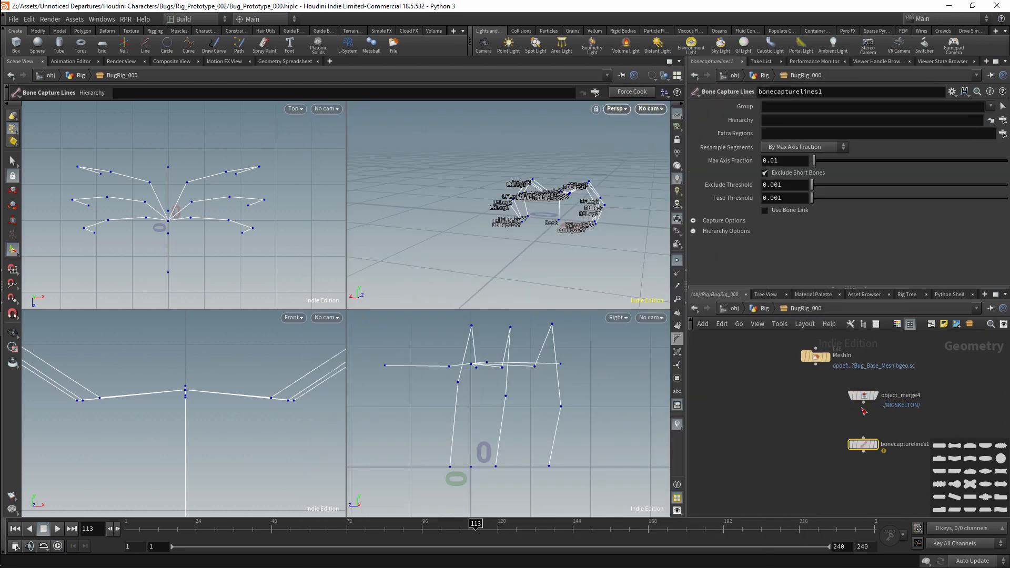
drag(863, 404, 843, 456)
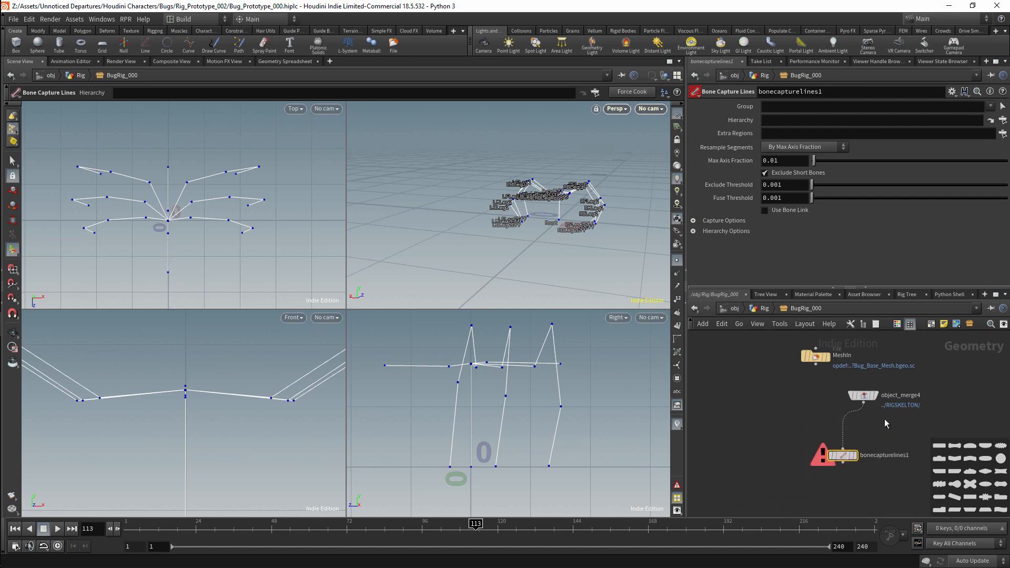
key(Tab)
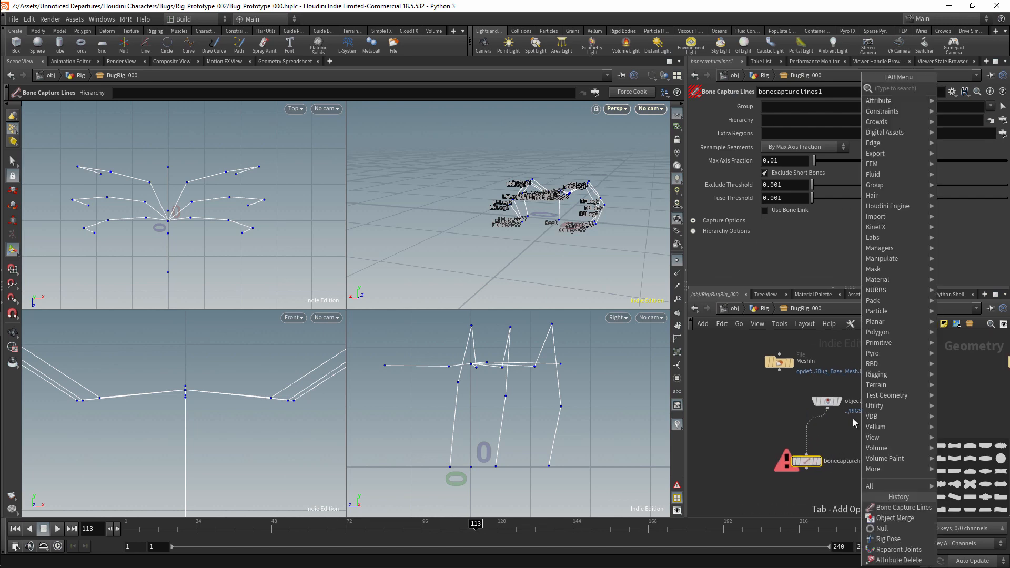
text(tet)
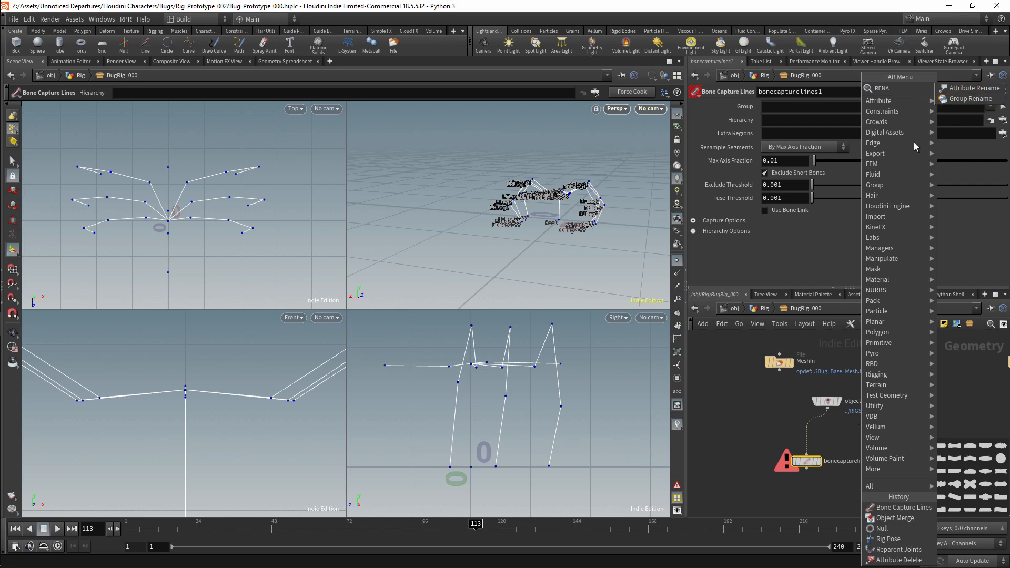
key(Escape)
Step: Insert an Attribute Wrangle node between the Object Merge and the Bone Capture Lines node
key(Tab)
text(WRA)
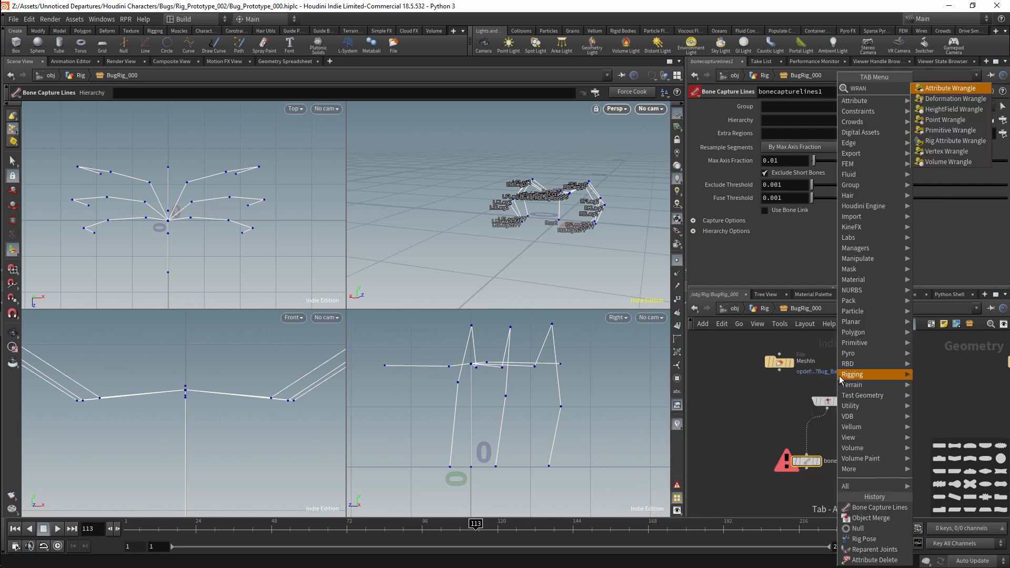
click(950, 88)
click(829, 438)
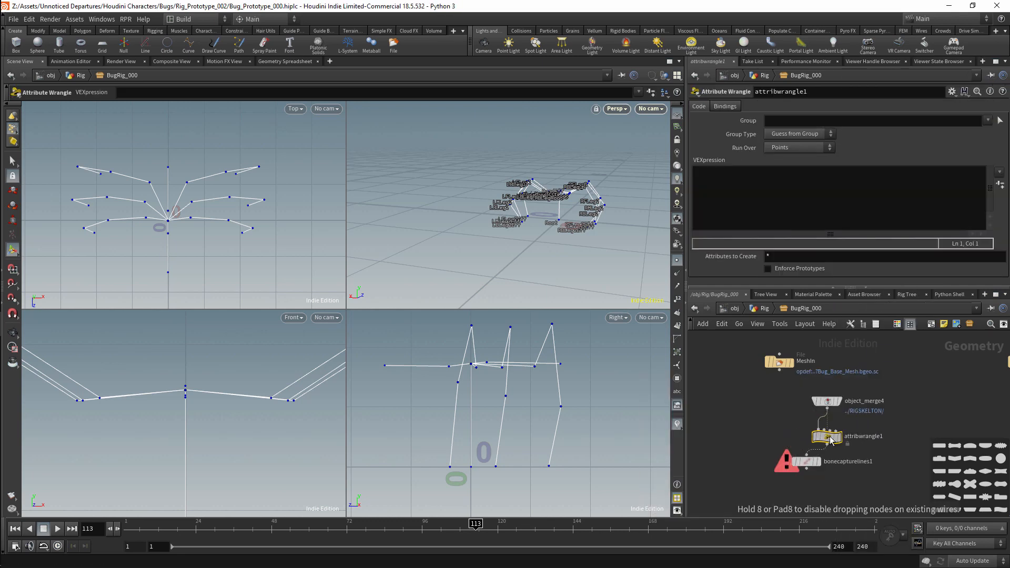
drag(829, 440, 830, 432)
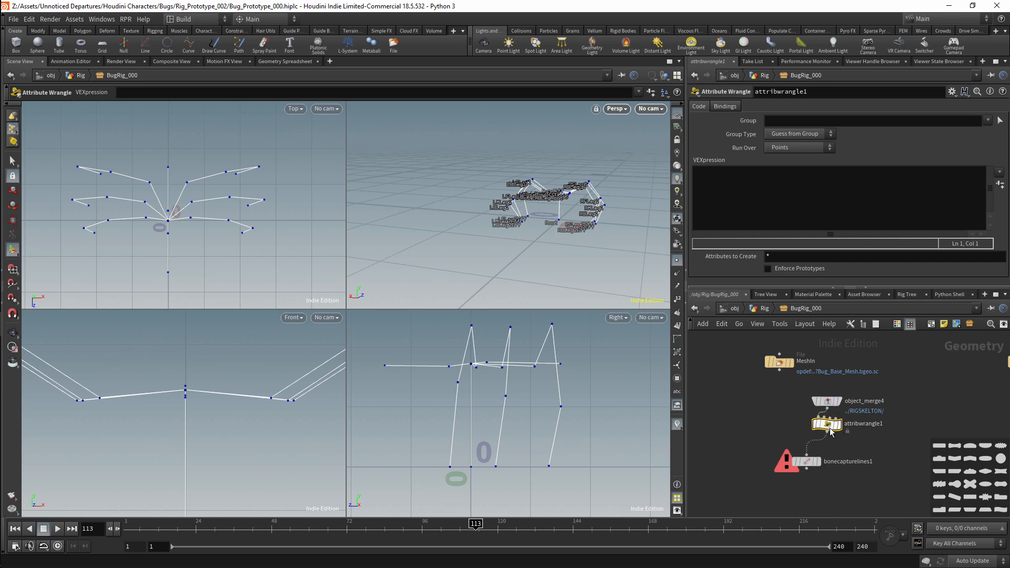
Step: Display the output of the Bone Capture Lines node
click(819, 461)
click(823, 465)
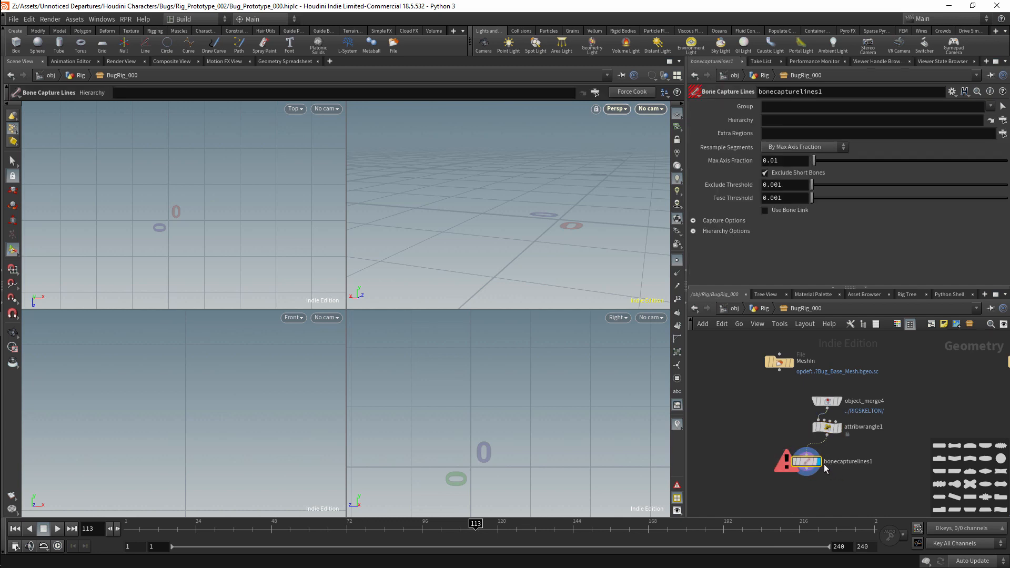
scroll(864, 384, down, 2)
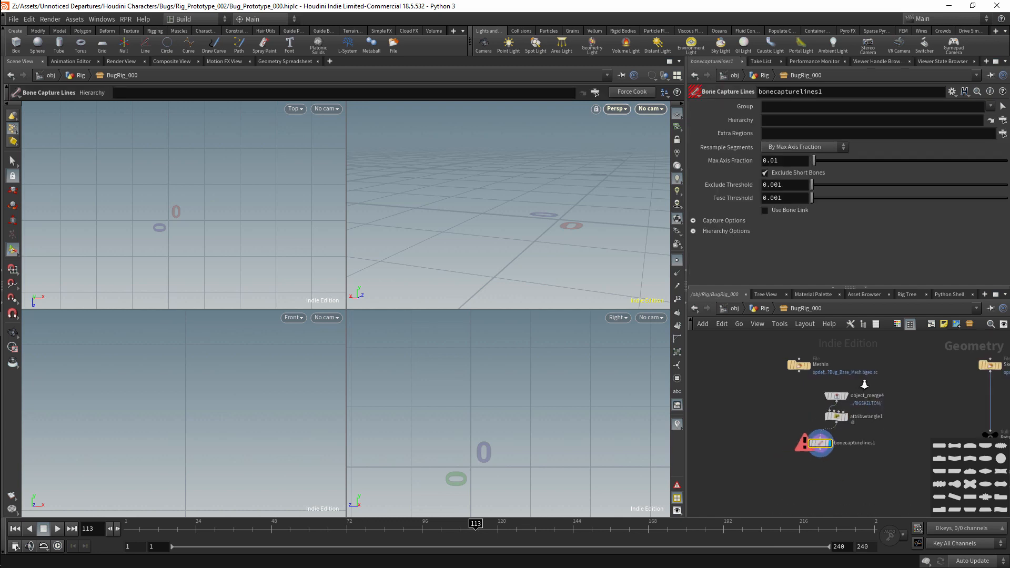
scroll(864, 385, up, 2)
click(808, 448)
mouse_move(835, 382)
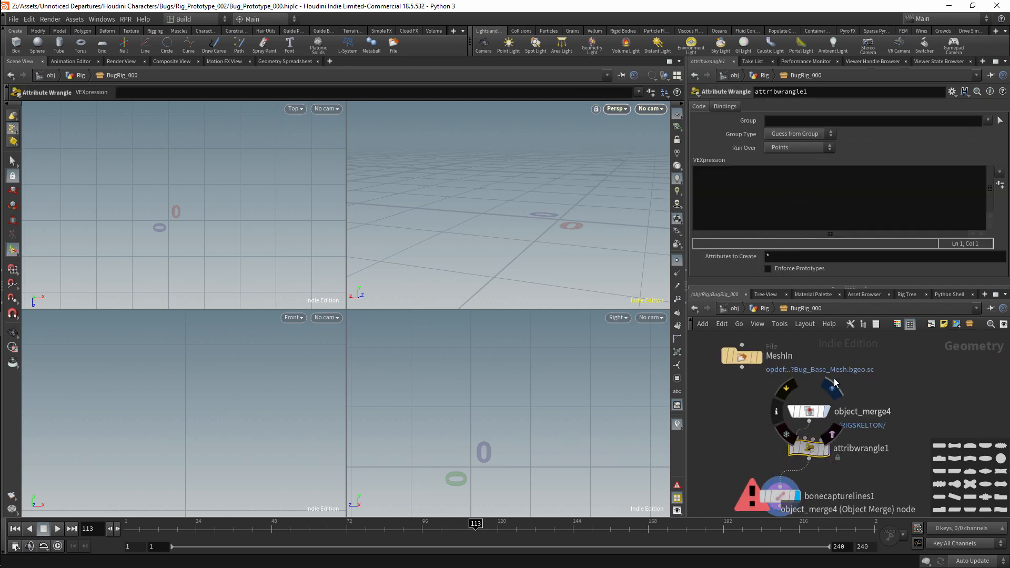
click(842, 205)
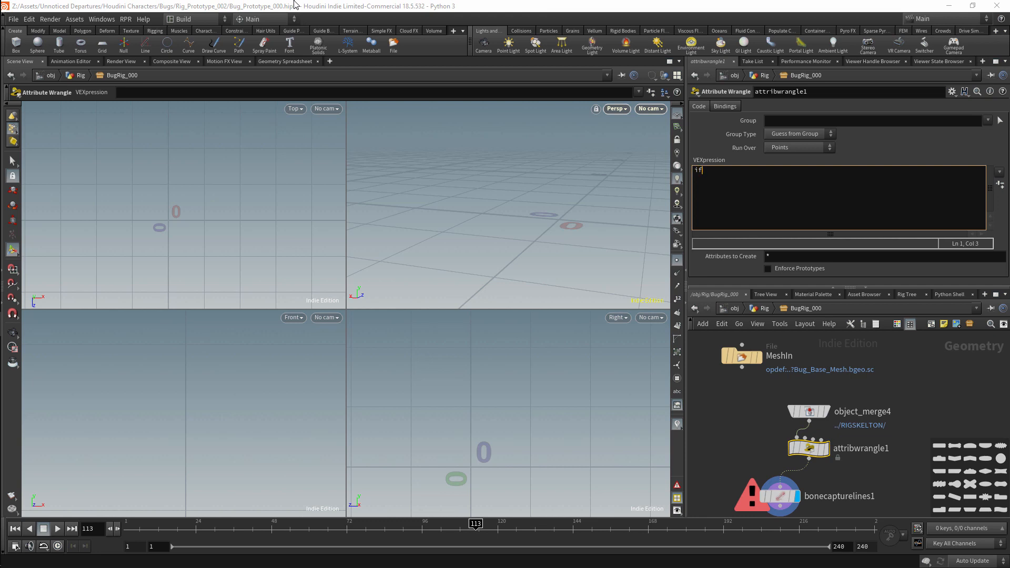
text(if(@name)
text([-)
text("Eff)
key(Left)
key(Left)
key(Return)
key(Return)
text(@name = @name)
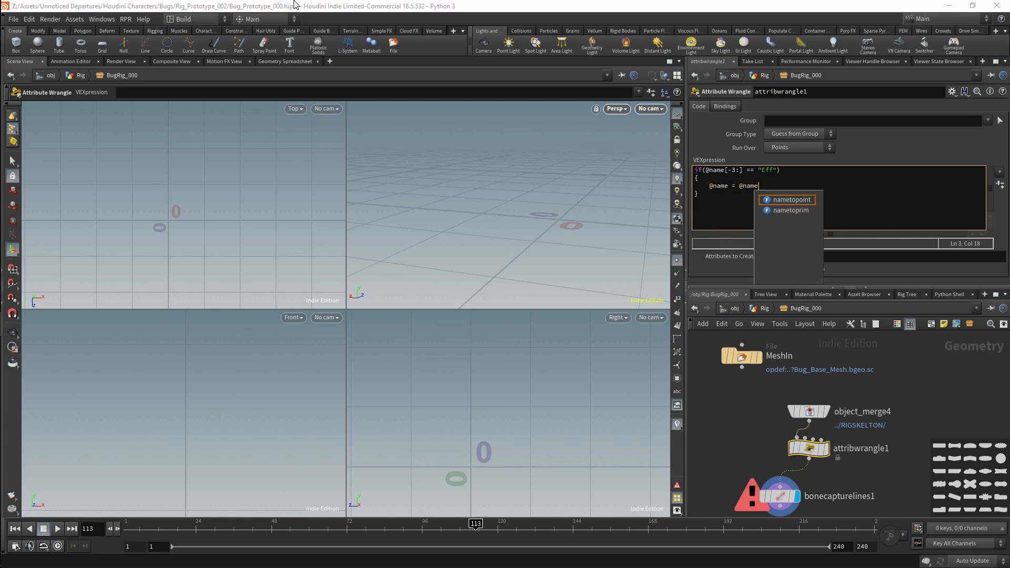
text([)
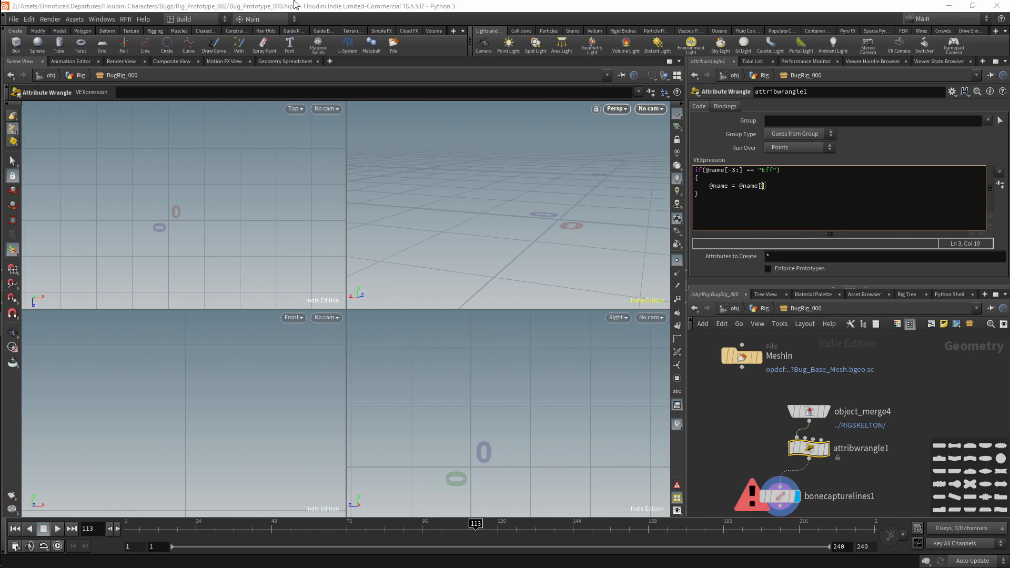
text(0:-3)
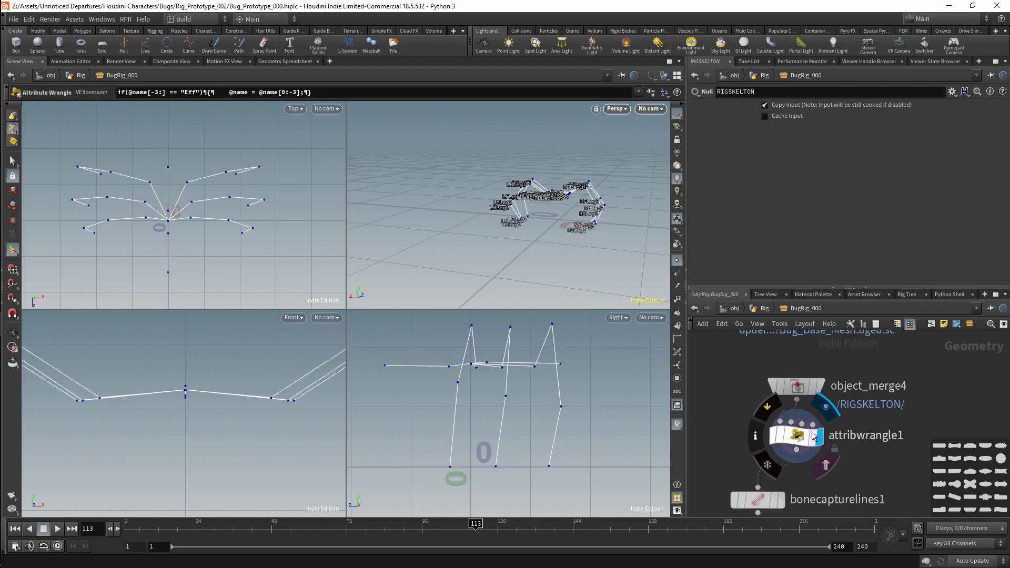
Step: Examine the joint name labels along the bug skeleton's legs, head and abdomen in the perspective view
drag(552, 266, 597, 210)
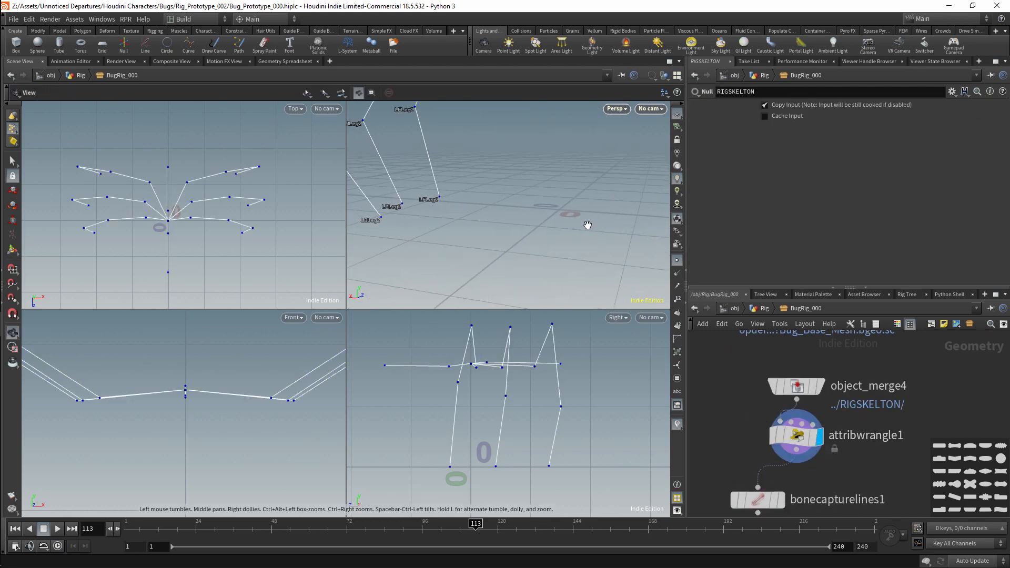
drag(419, 223, 473, 241)
drag(445, 194, 461, 164)
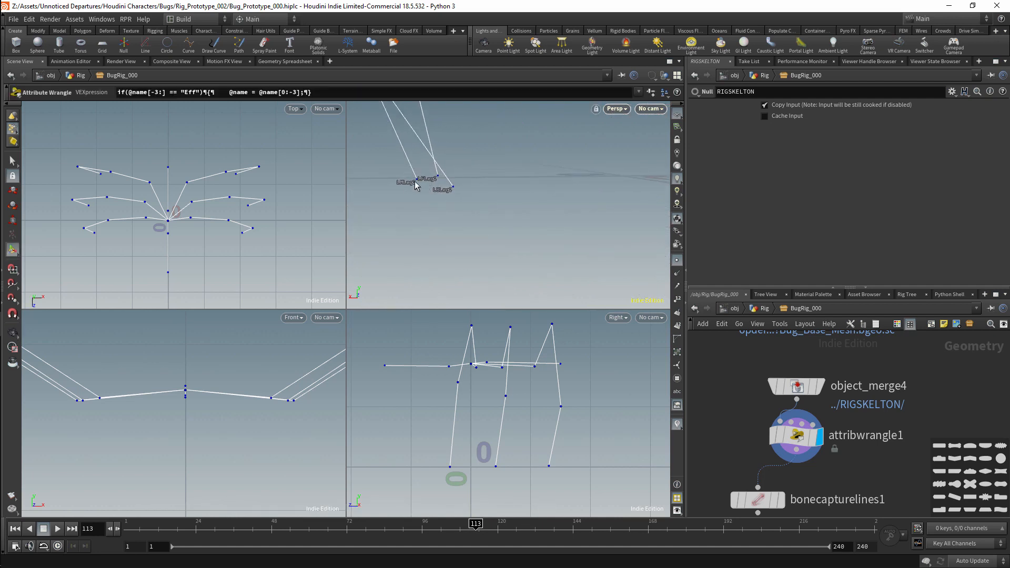
drag(505, 214, 577, 194)
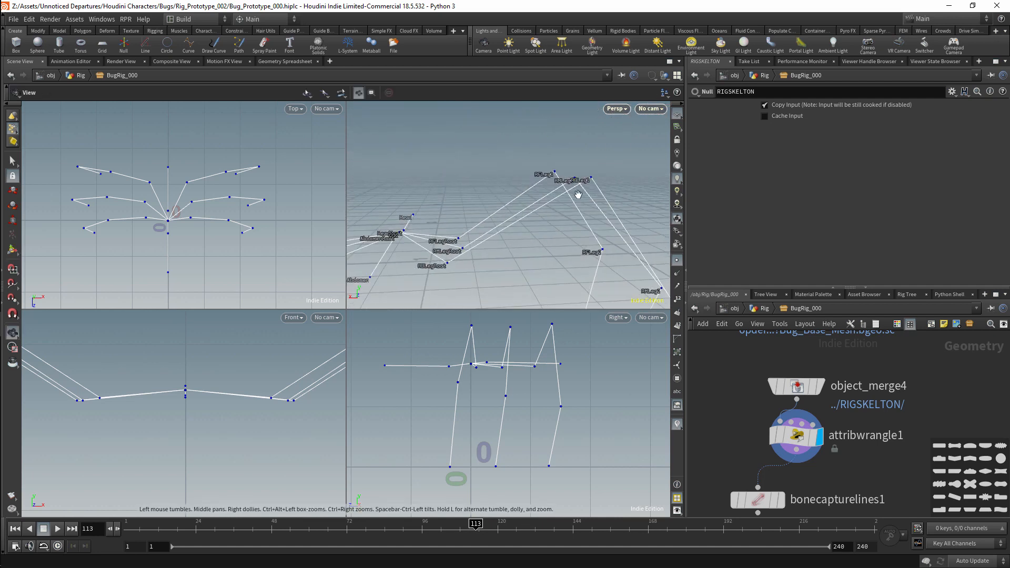
drag(479, 183, 523, 247)
key(Return)
key(Escape)
middle_drag(523, 247, 337, 267)
right_drag(434, 239, 581, 184)
middle_drag(545, 223, 519, 203)
drag(519, 203, 573, 195)
right_drag(574, 196, 518, 207)
middle_drag(519, 207, 567, 207)
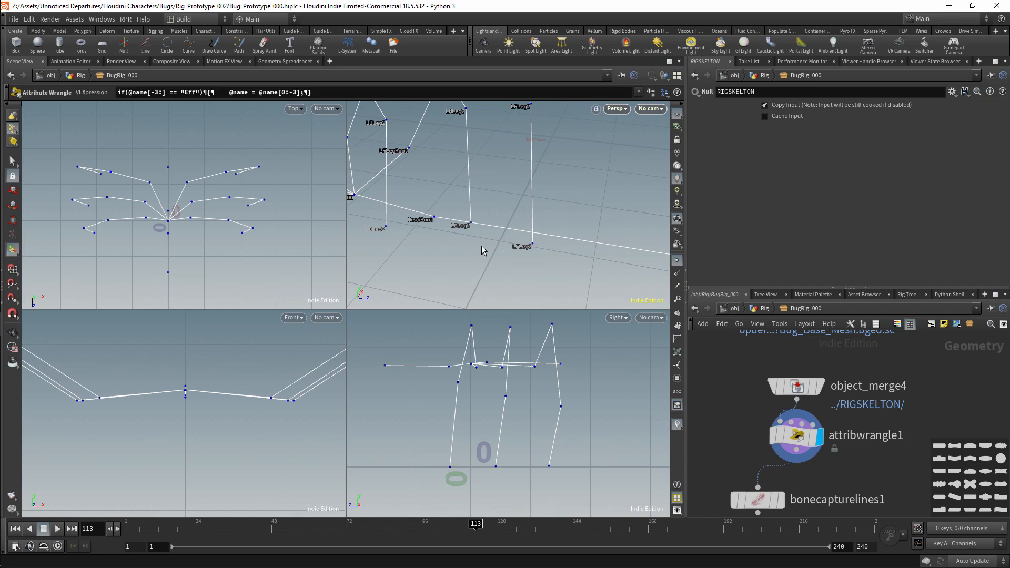
right_drag(450, 235, 374, 238)
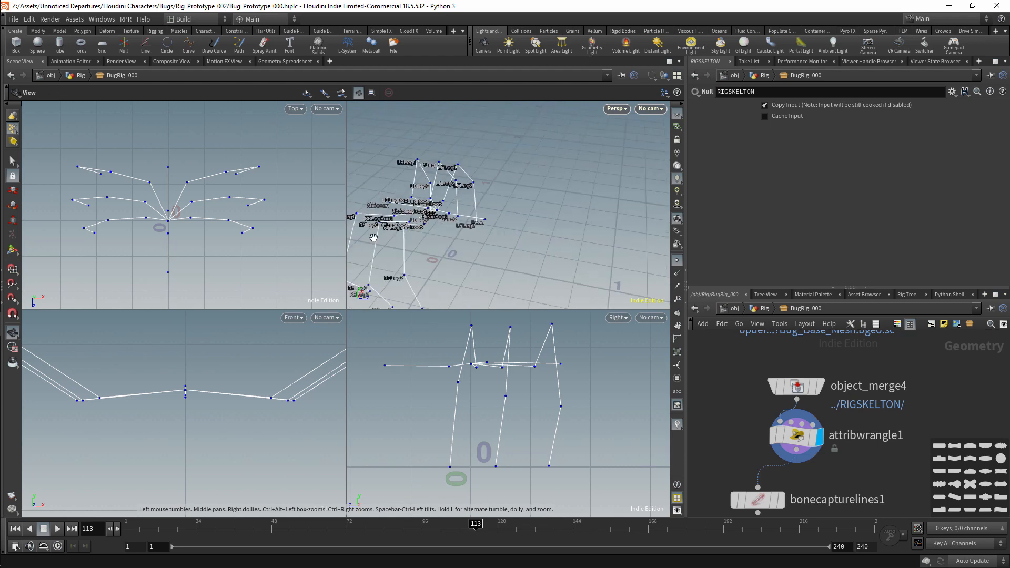
middle_drag(374, 239, 460, 261)
drag(459, 261, 465, 257)
right_drag(464, 258, 528, 201)
drag(529, 201, 491, 269)
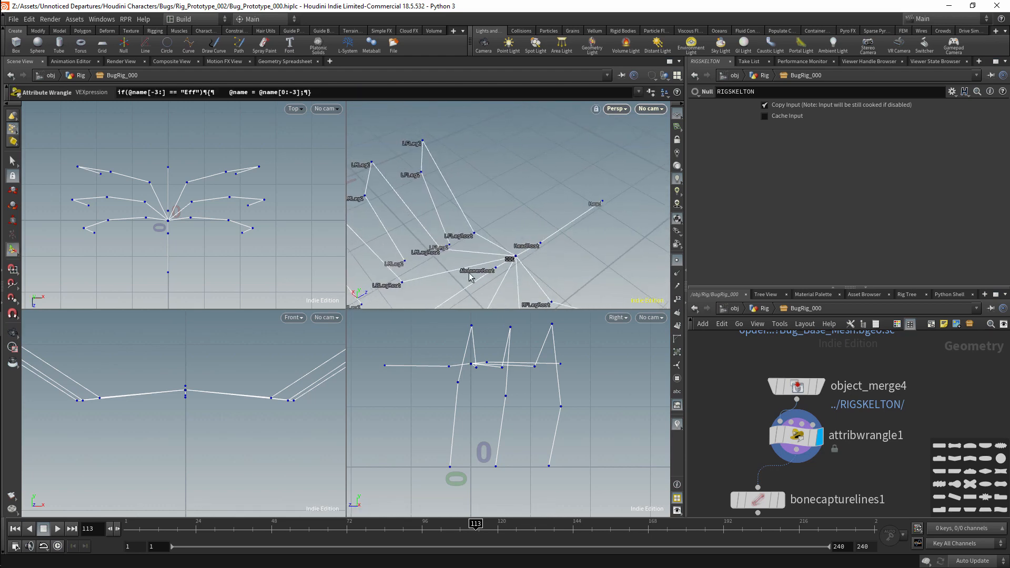
click(795, 436)
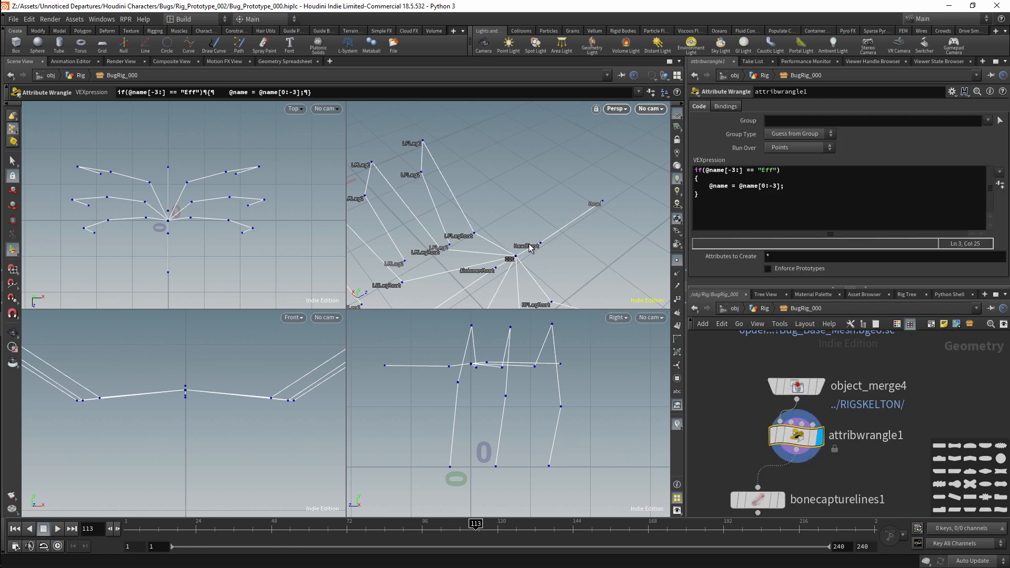
click(796, 200)
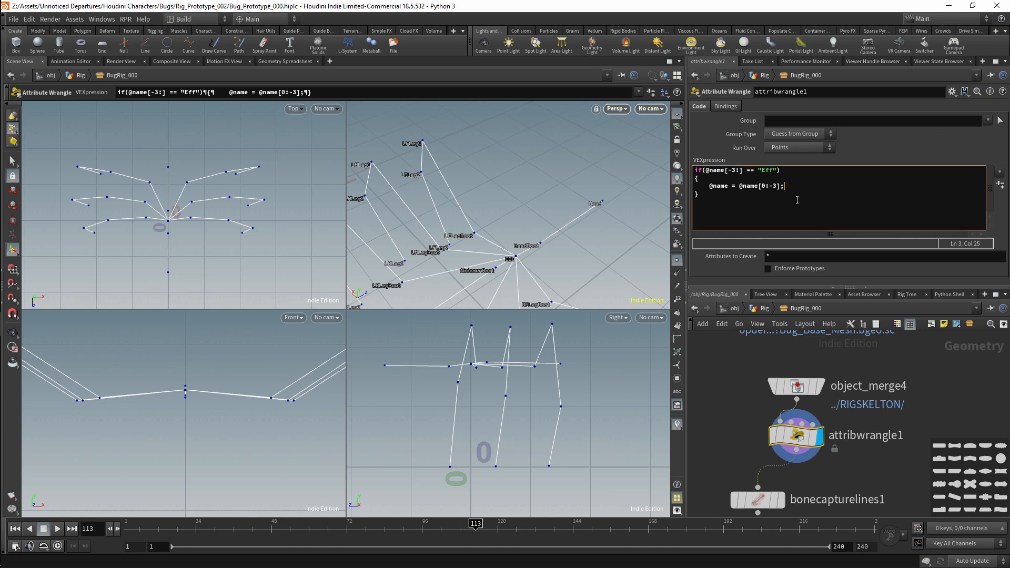
key(Return)
key(Return)
key(Up)
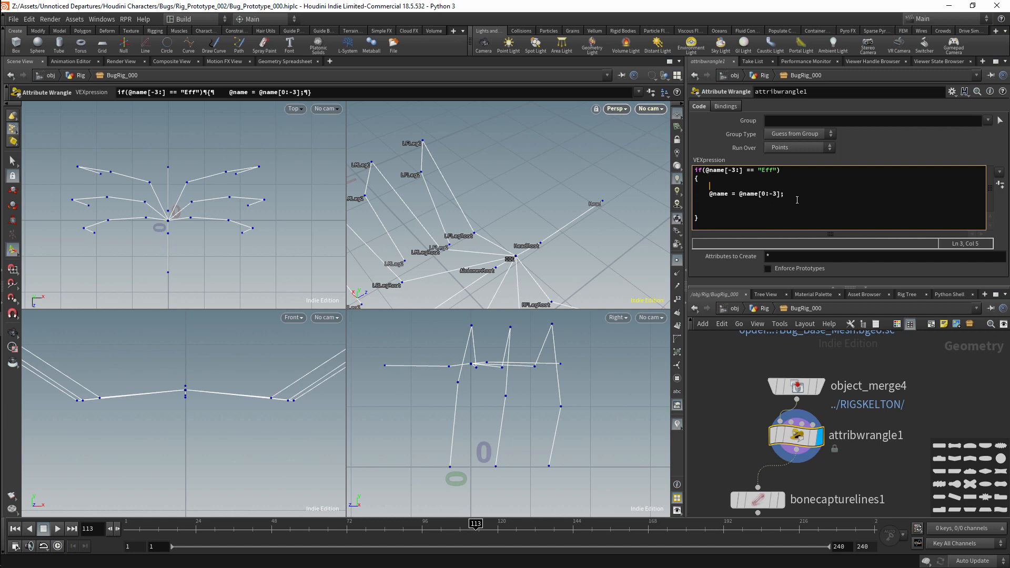
text(if()
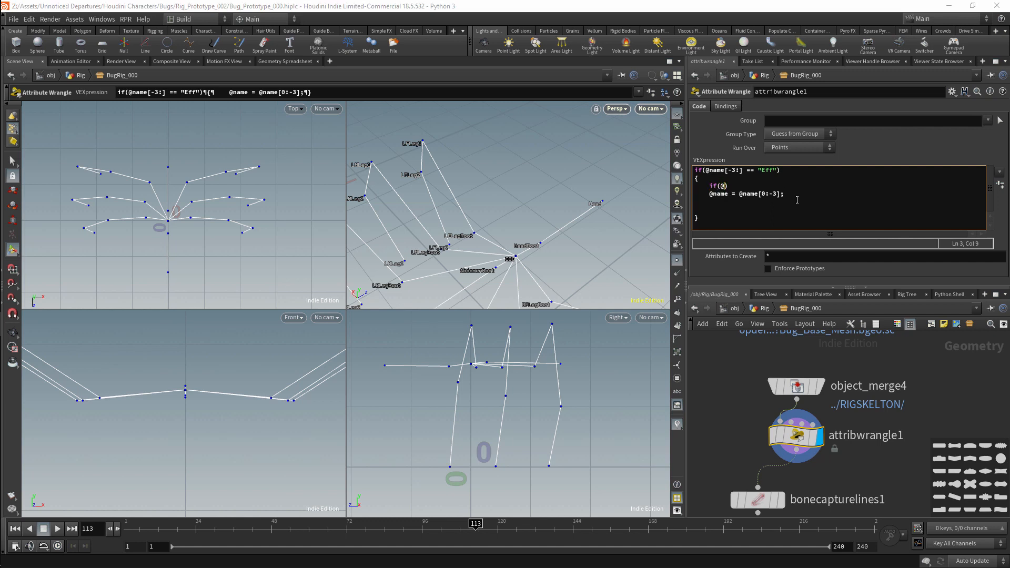
text(@name == "Head"){})
Step: Duplicate the Head condition on a new line and change its compared name to "Abdomen"
key(Return)
text(i)
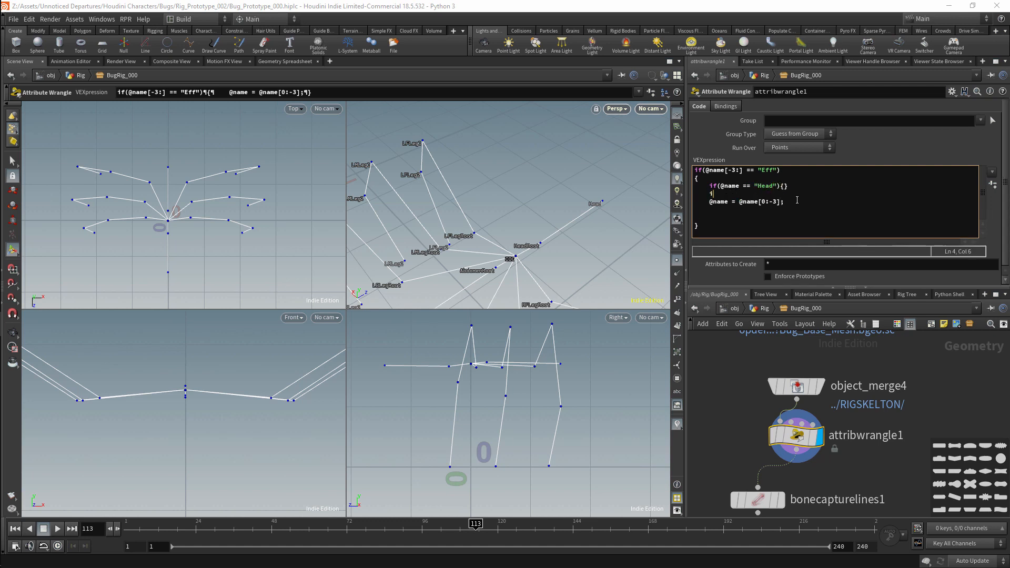
text(f)
key(shift+End)
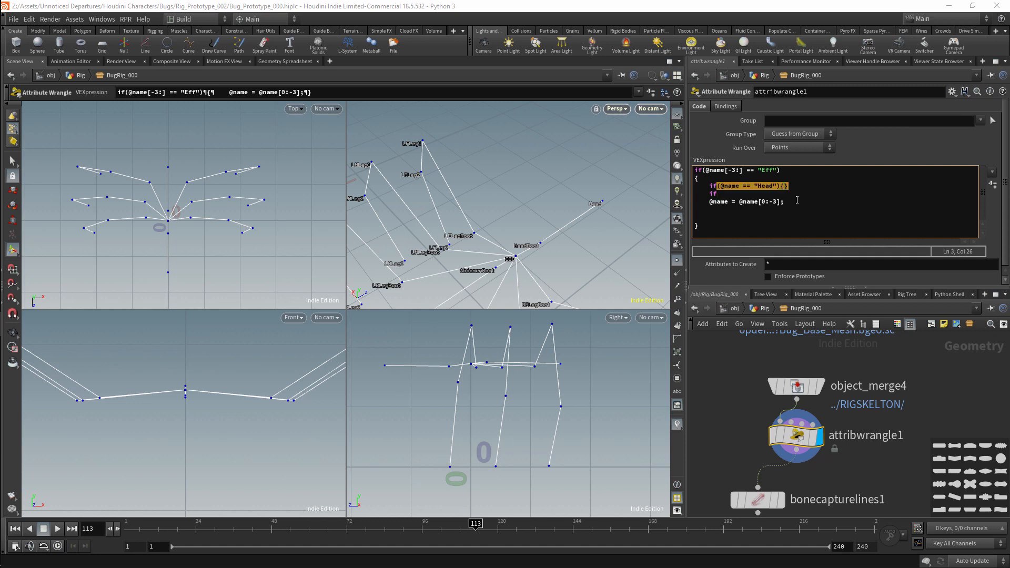
key(ctrl+c)
key(Down)
key(ctrl+v)
key(Left)
key(BackSpace)
key(BackSpace)
key(BackSpace)
key(BackSpace)
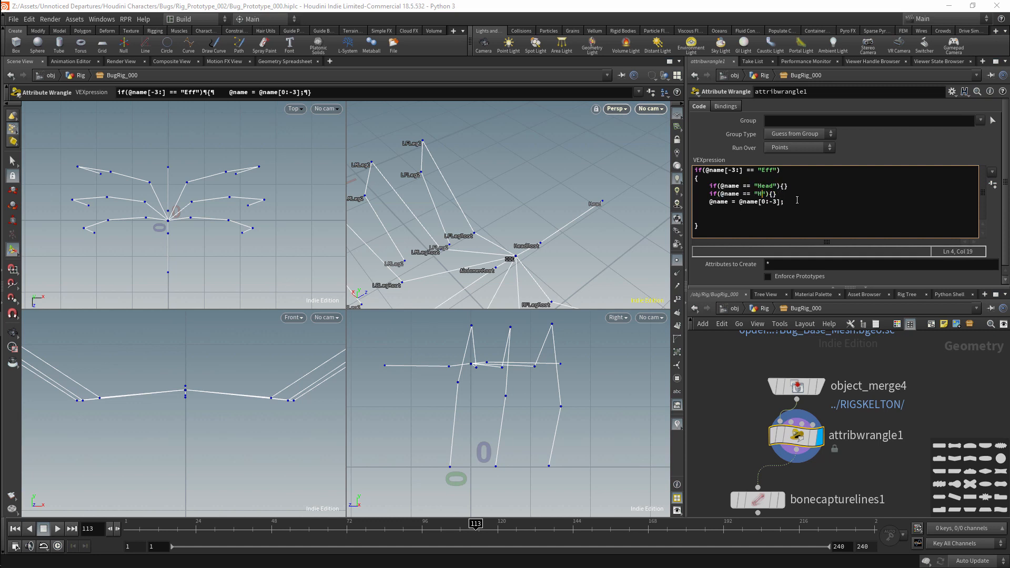
text(Abdomen)
key(Up)
key(Down)
key(Right)
key(shift+Up)
key(shift+Up)
key(ctrl+x)
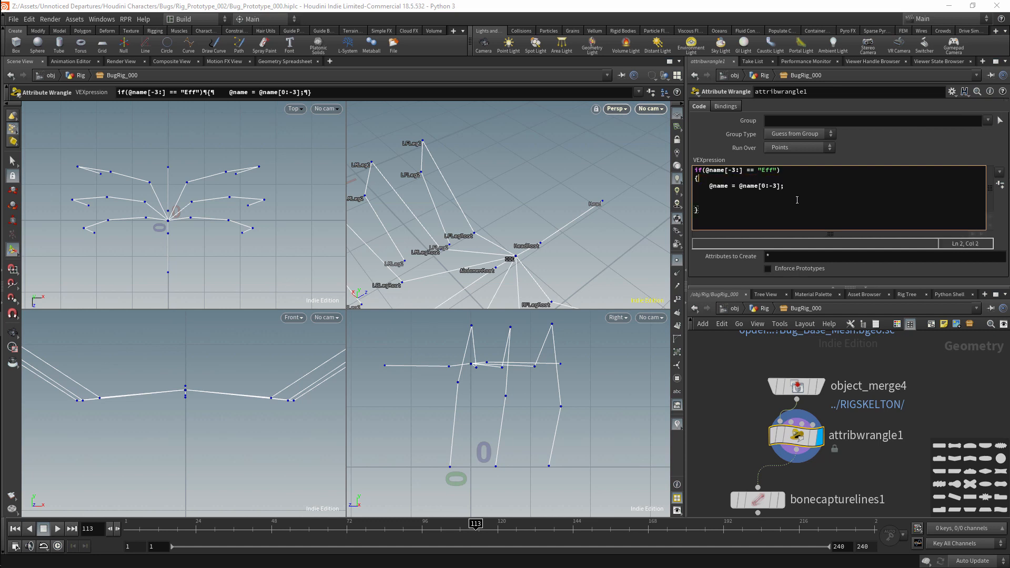
key(ctrl+v)
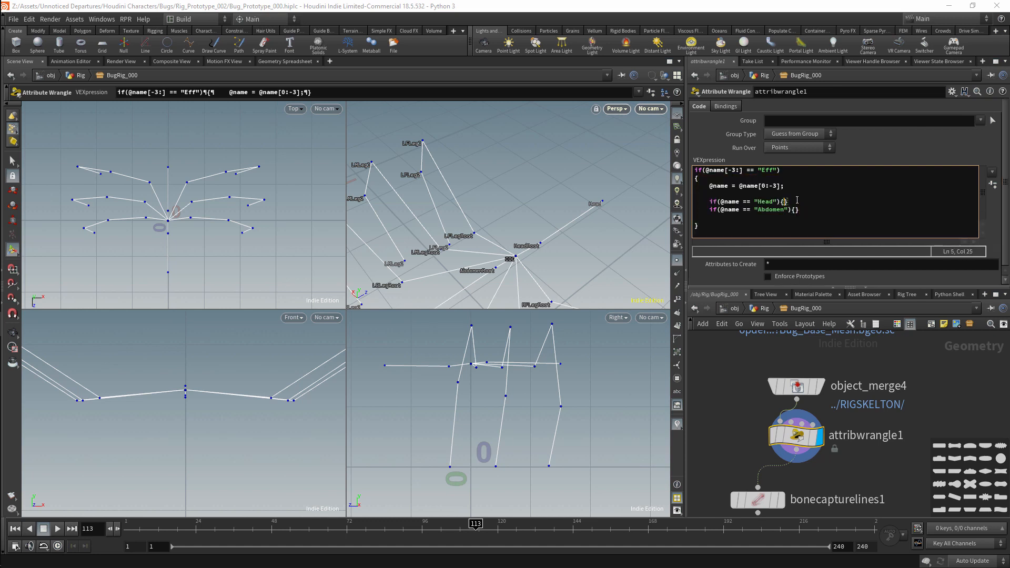
text(me )
text(= "Abdo)
text(me = "AbdomenRoot";)
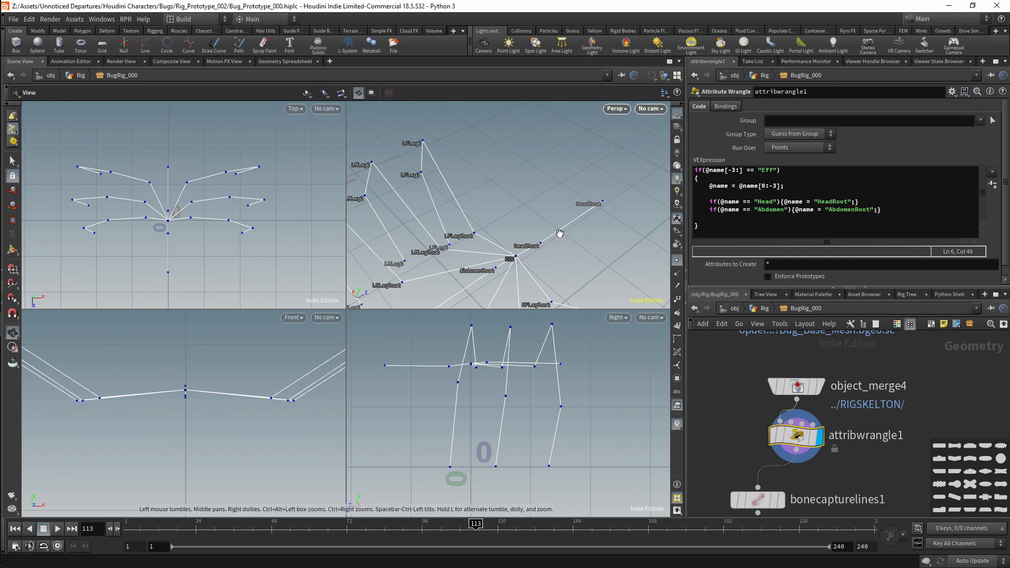
alt+right_drag(559, 233, 629, 159)
alt+middle_drag(615, 186, 568, 187)
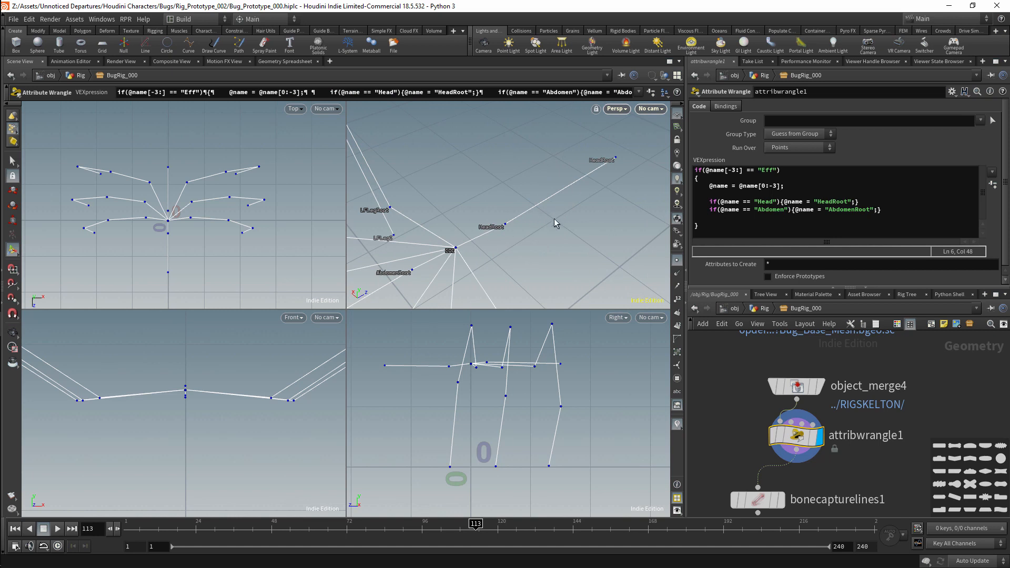
alt+drag(555, 223, 644, 185)
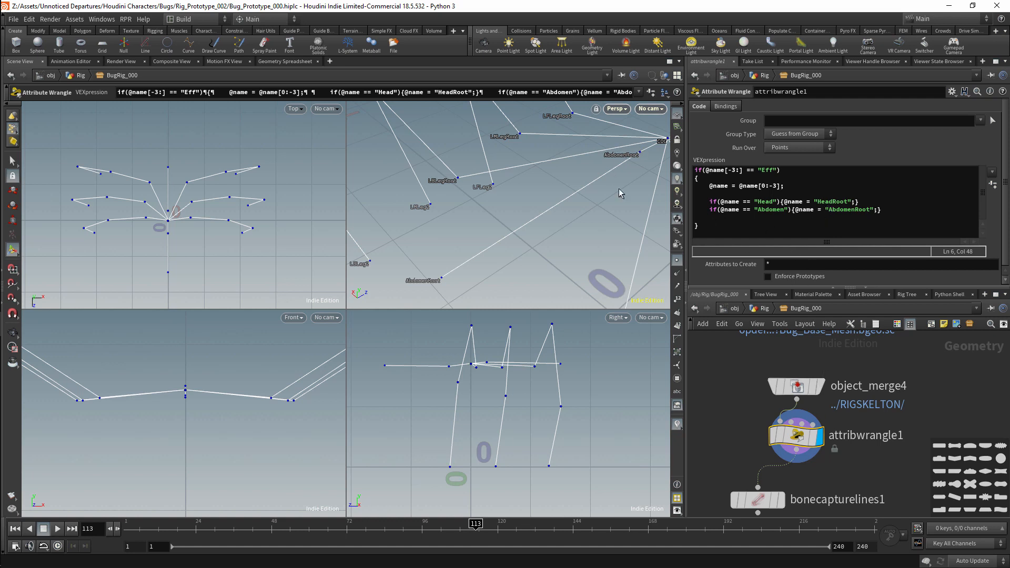
Step: Add a Tet Embed node, feed it MeshIn as first input and the Bone Capture Lines output as second, and display it
key(h)
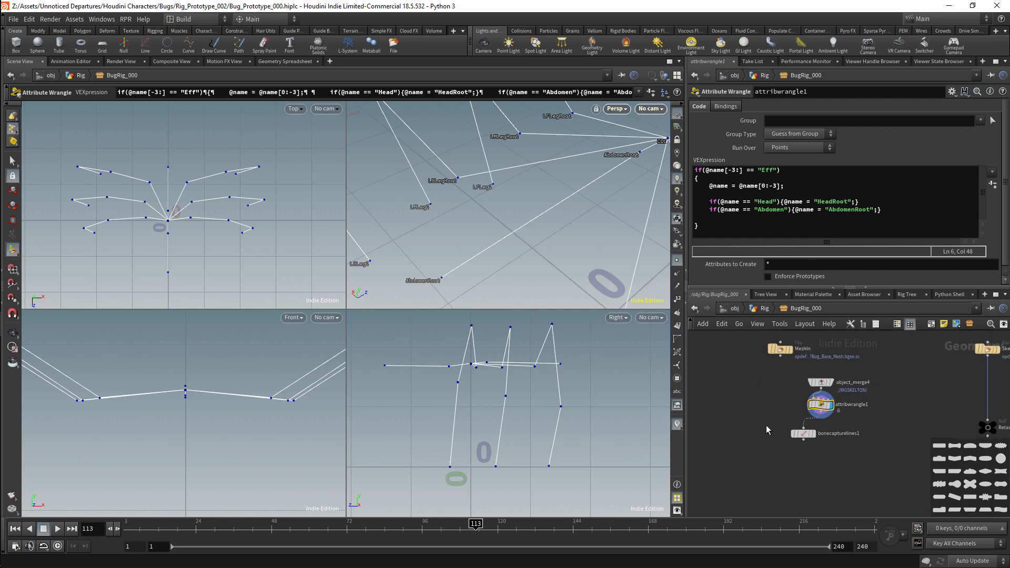
drag(730, 360, 732, 360)
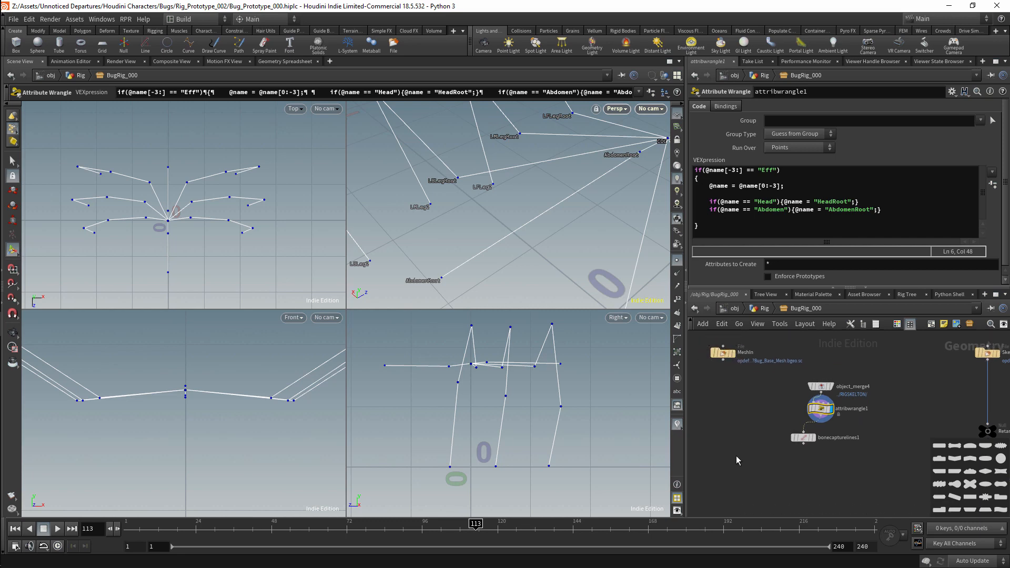
key(Tab)
text(tet)
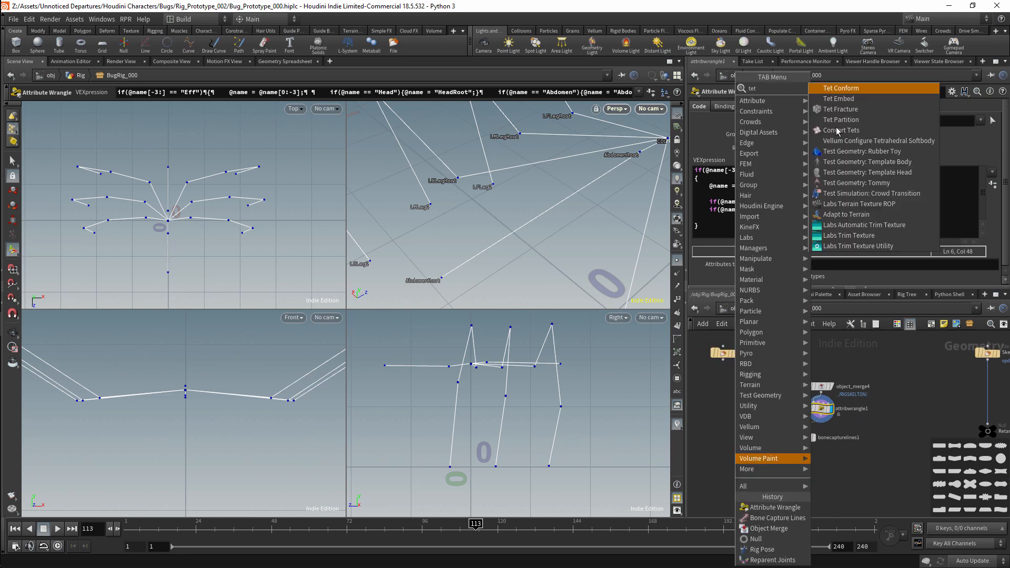
click(838, 99)
click(782, 467)
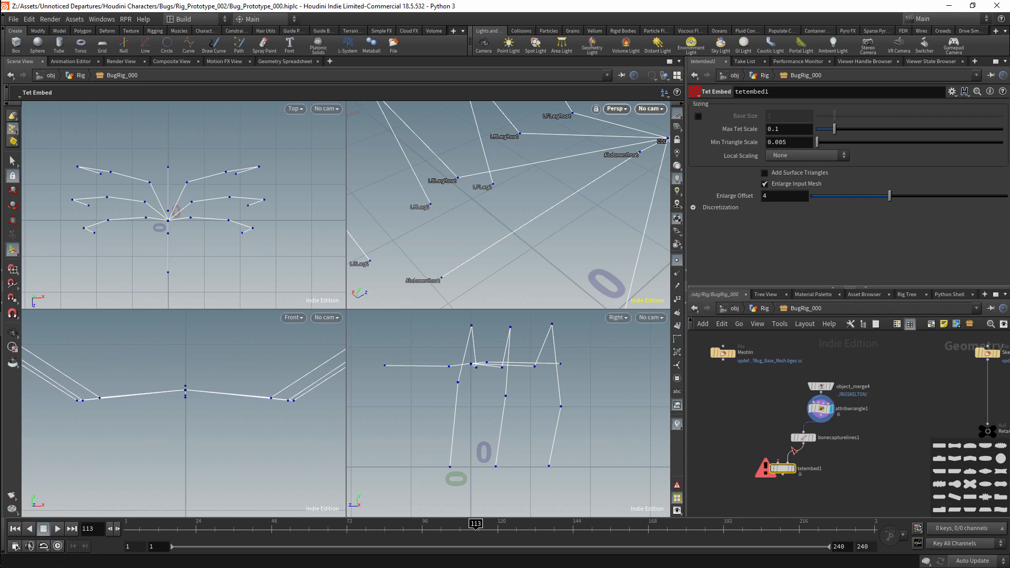
drag(751, 414, 779, 472)
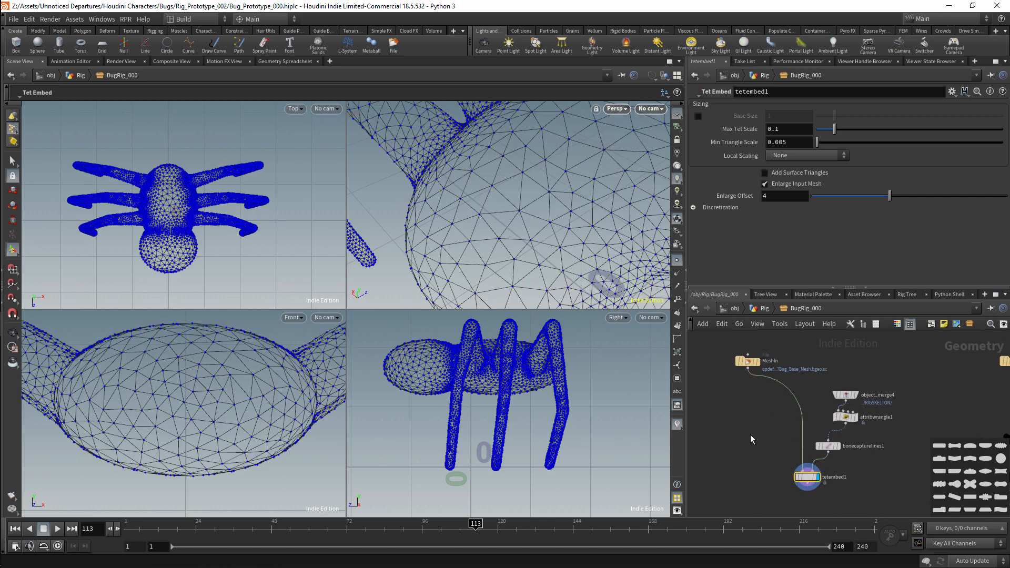
Step: Set the Tet Embed node's Enlarge Offset to 0 and disable Enlarge Input Mesh
middle_drag(750, 435, 776, 388)
scroll(776, 389, down, 3)
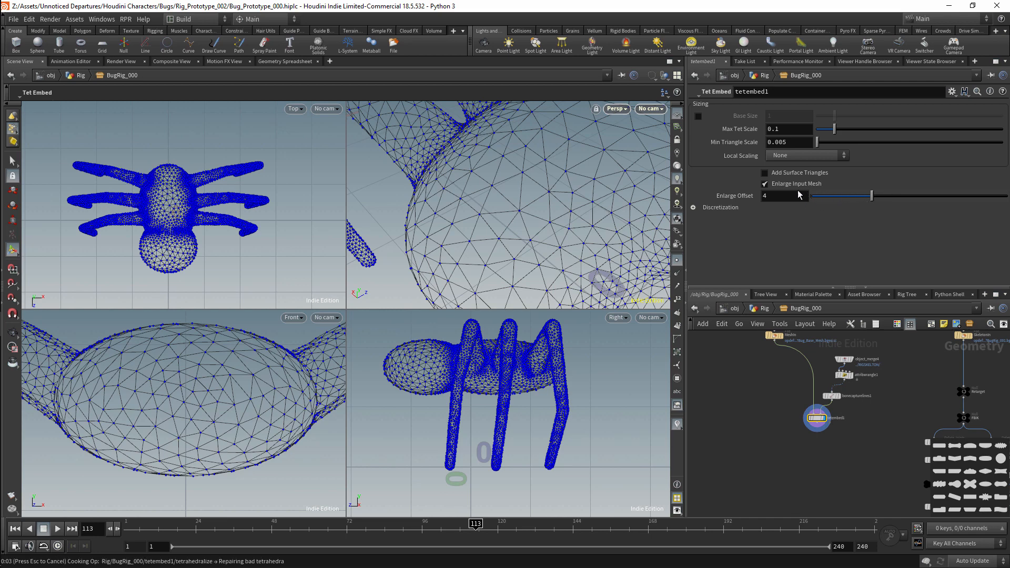
click(765, 185)
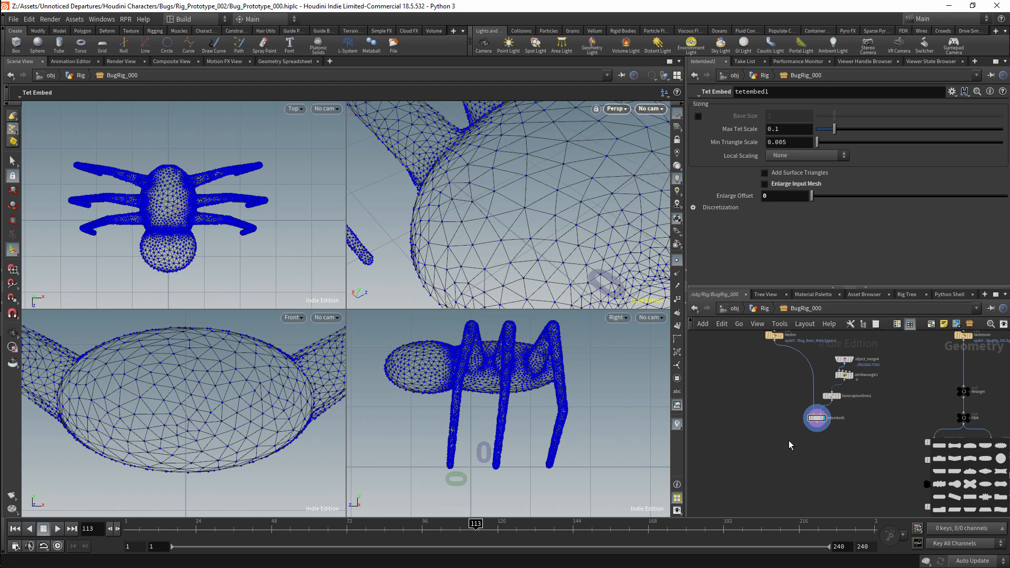
Step: Add a Bone Capture Biharmonic node and connect MeshIn to its first input and Tet Embed to its second
key(Tab)
text(bi)
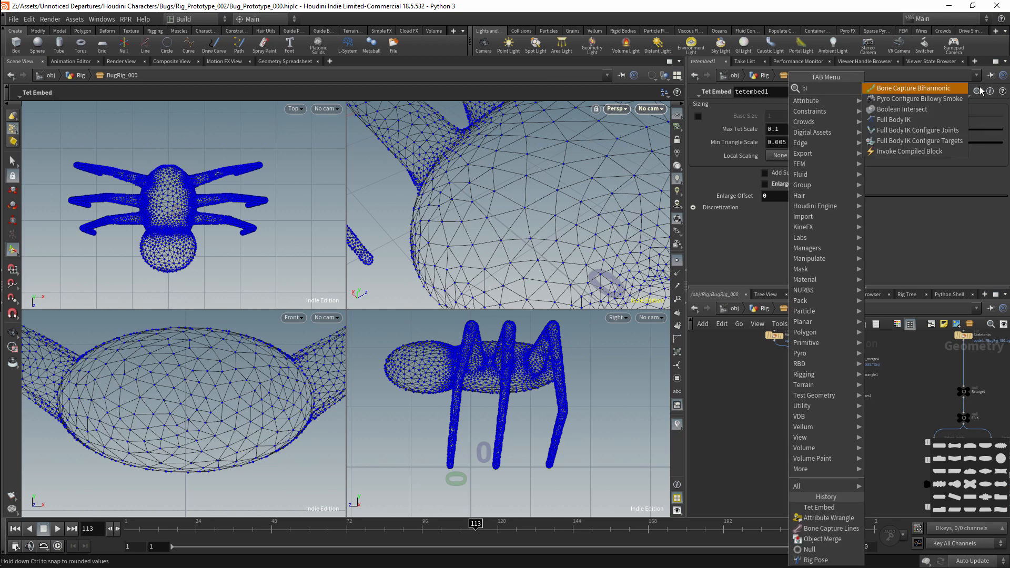
key(Return)
click(783, 445)
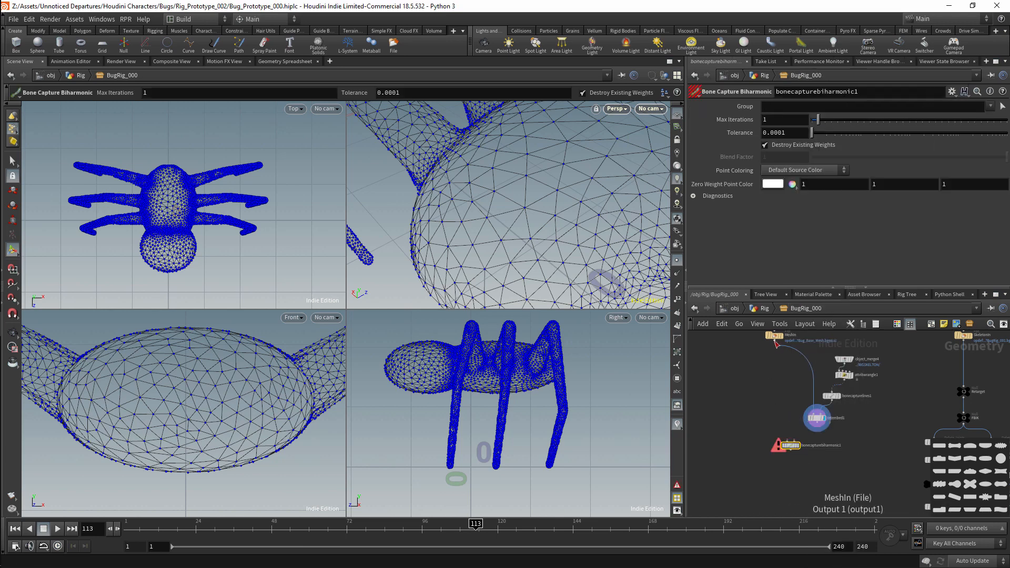
drag(774, 348, 794, 451)
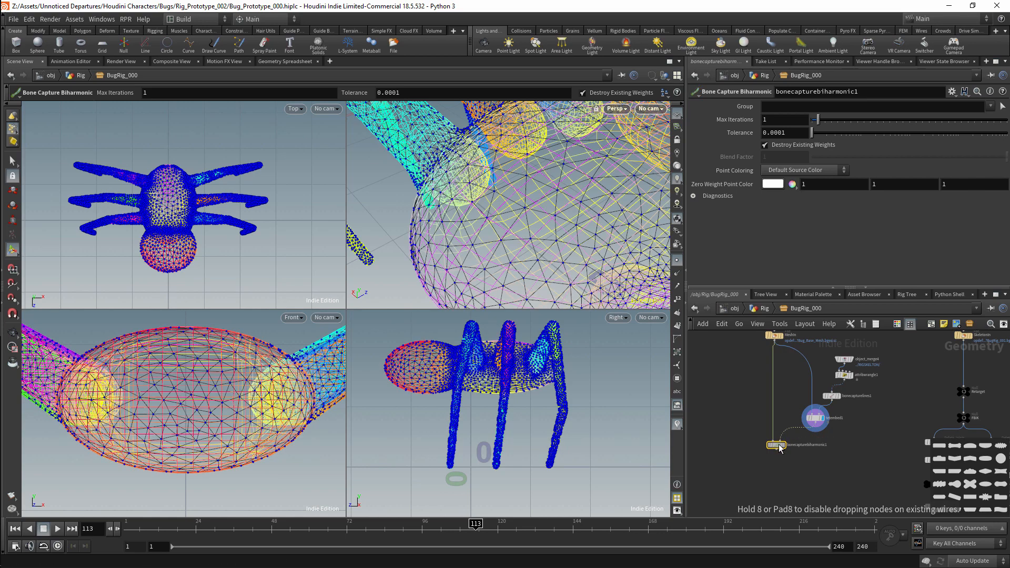
Step: Add a Stash node below Bone Capture Biharmonic, connect the capture output to it and display it
key(Tab)
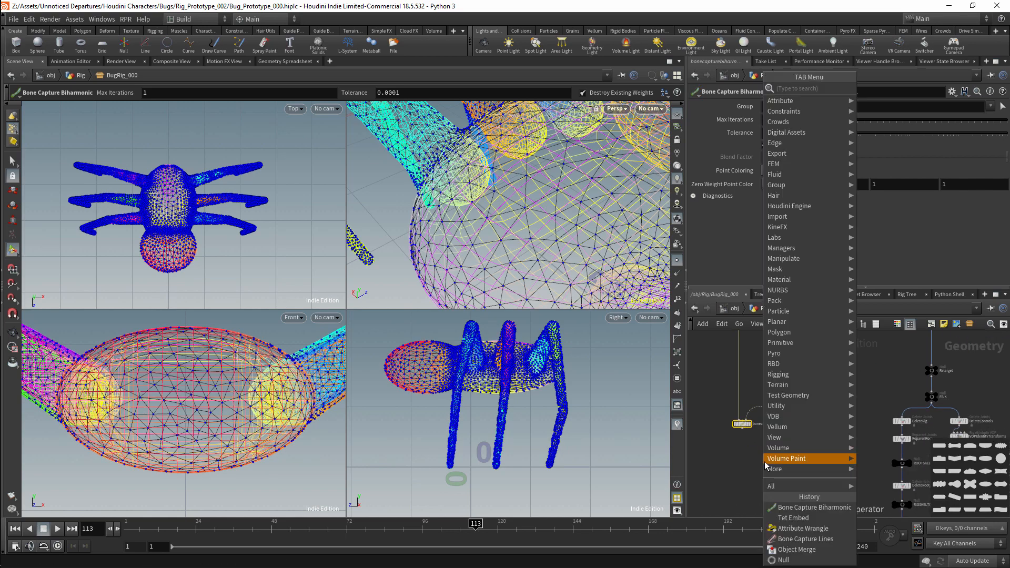
text(sta)
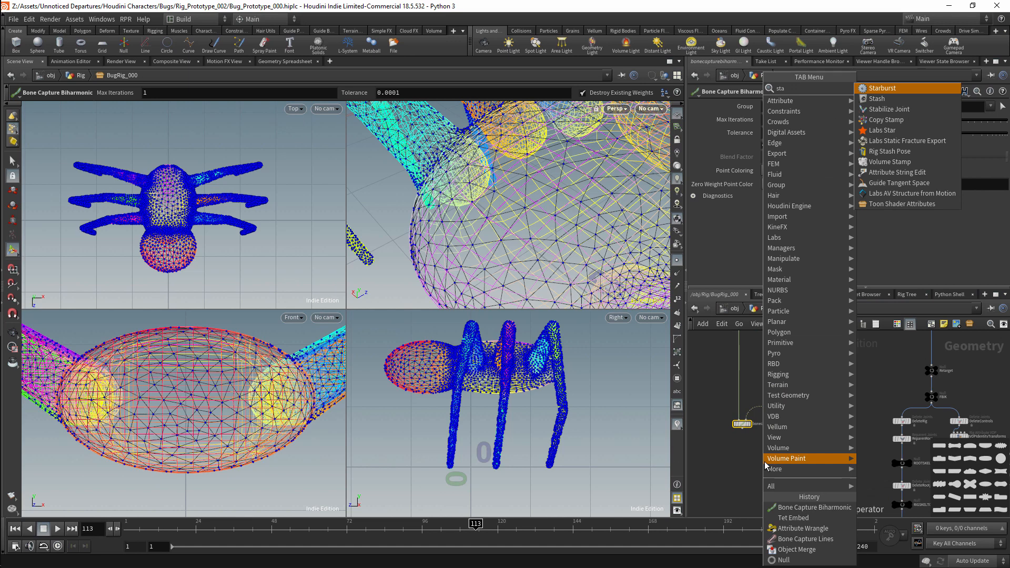
click(886, 102)
click(744, 457)
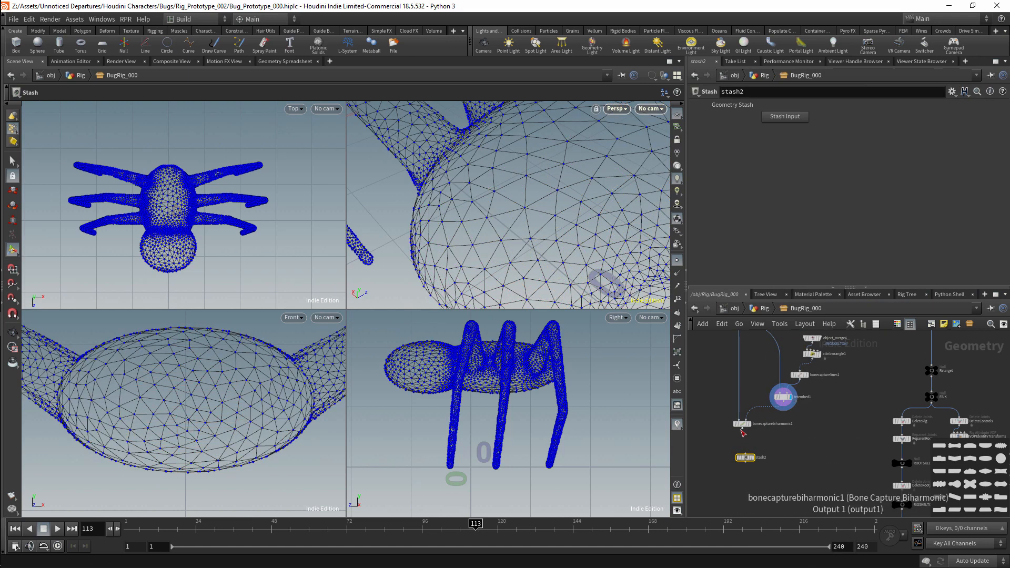
click(742, 458)
click(753, 458)
drag(744, 459, 744, 450)
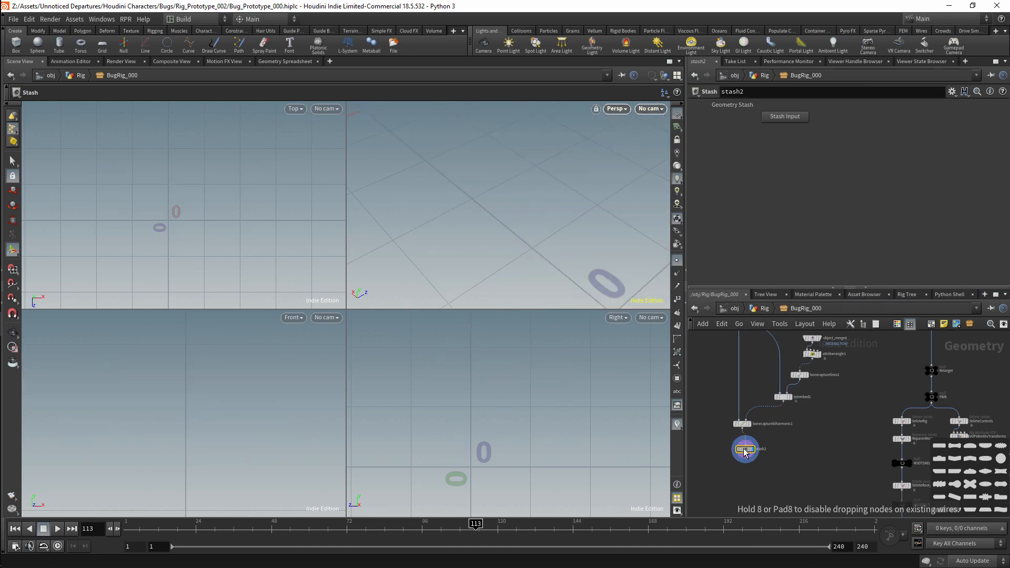
Step: Store the captured mesh in the Stash node and display the Bone Capture Biharmonic node
click(784, 116)
scroll(782, 431, down, 1)
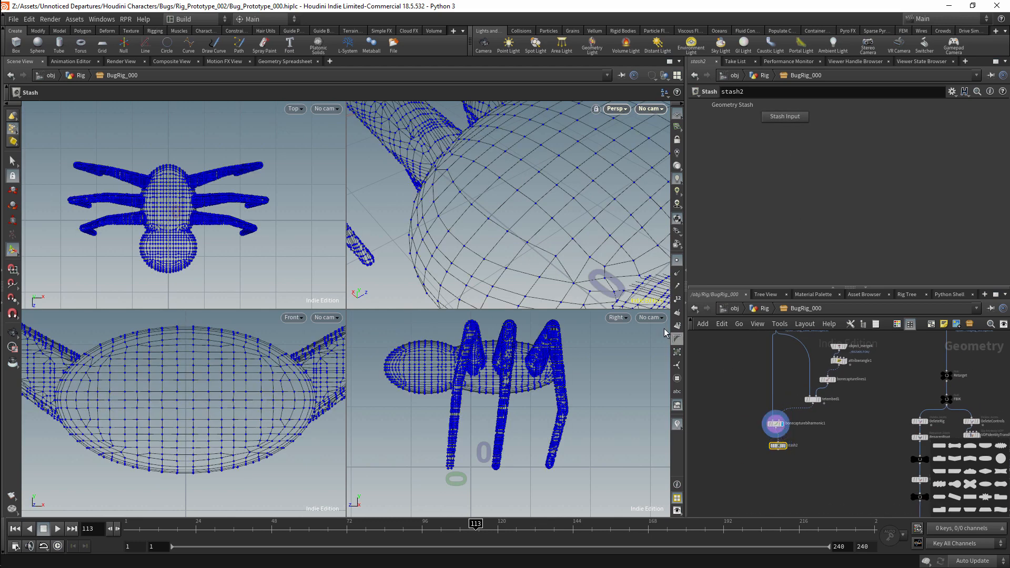
key(Escape)
alt+right_drag(587, 217, 548, 286)
scroll(838, 444, down, 1)
middle_drag(862, 352, 867, 376)
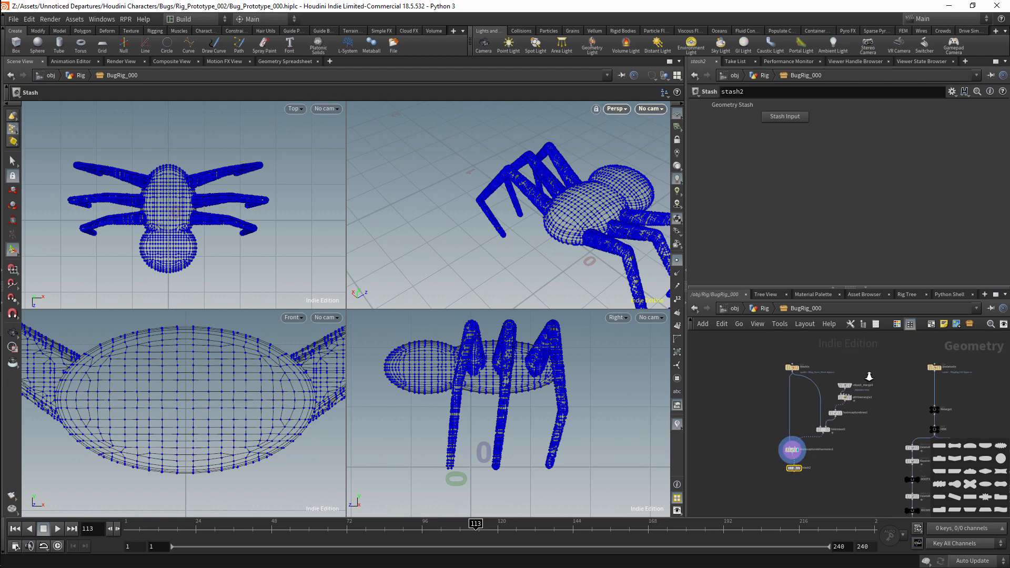
Step: Line up the RIGSKELTON Object Merge, Attribute Wrangle and Bone Capture Lines nodes in one vertical column
scroll(869, 377, up, 3)
drag(865, 423, 832, 395)
click(809, 413)
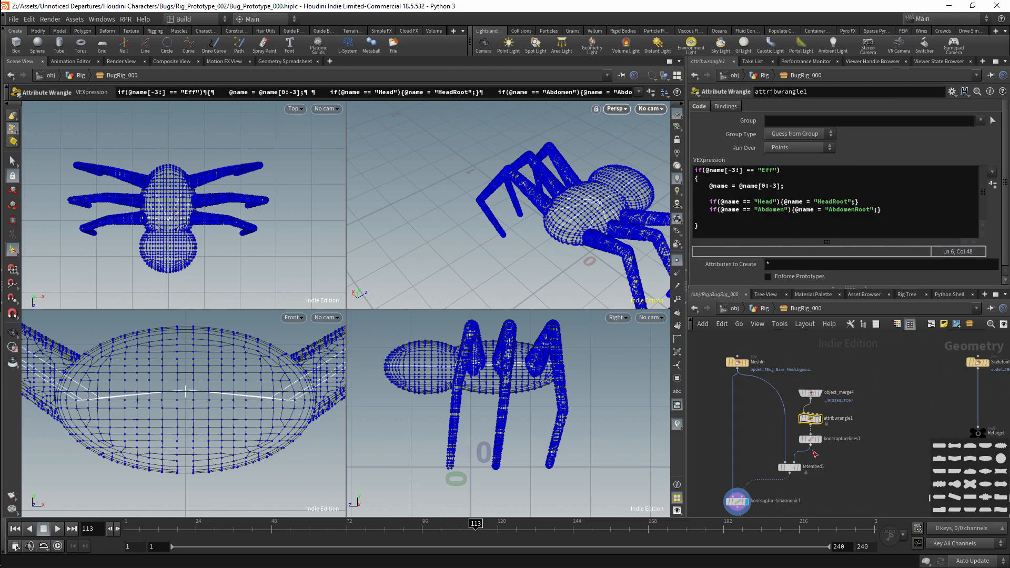
drag(814, 445, 814, 447)
drag(811, 419, 811, 419)
middle_drag(874, 430, 889, 399)
scroll(888, 400, down, 1)
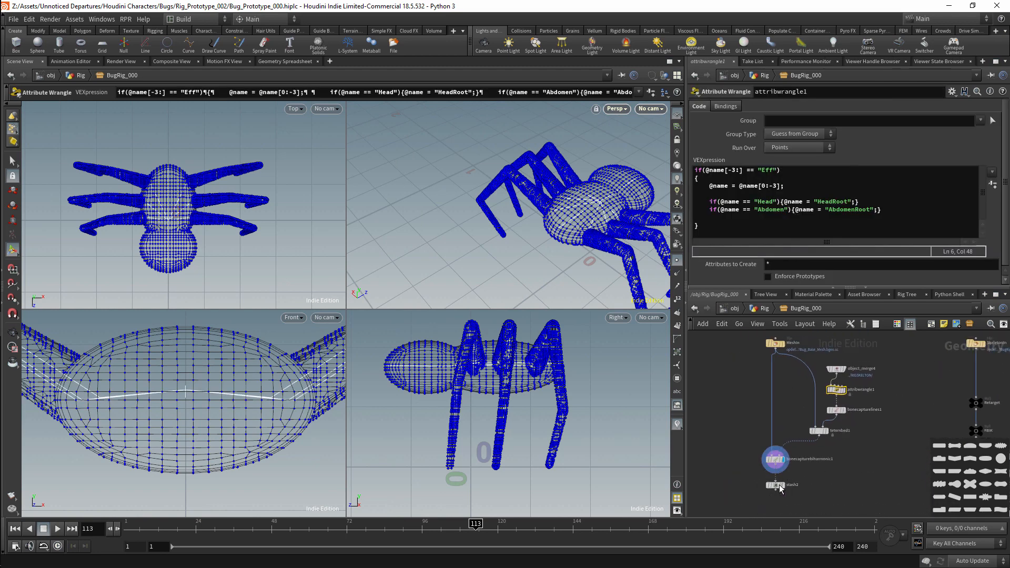
Step: Add a Capture Layer Paint node below the Stash node and connect the stash output to its first input
middle_drag(822, 475, 770, 430)
key(Tab)
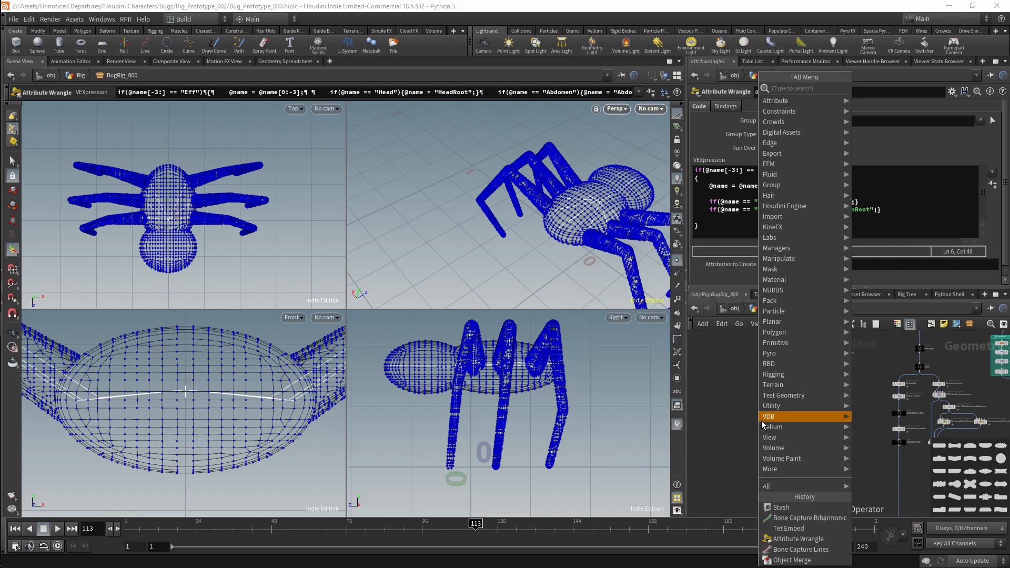
text(paint)
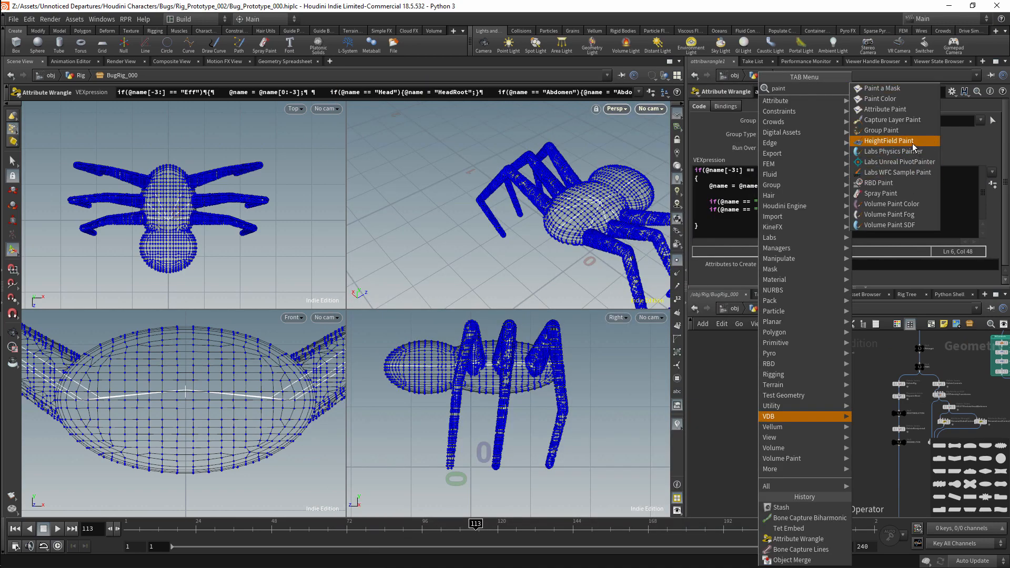
click(892, 120)
click(763, 456)
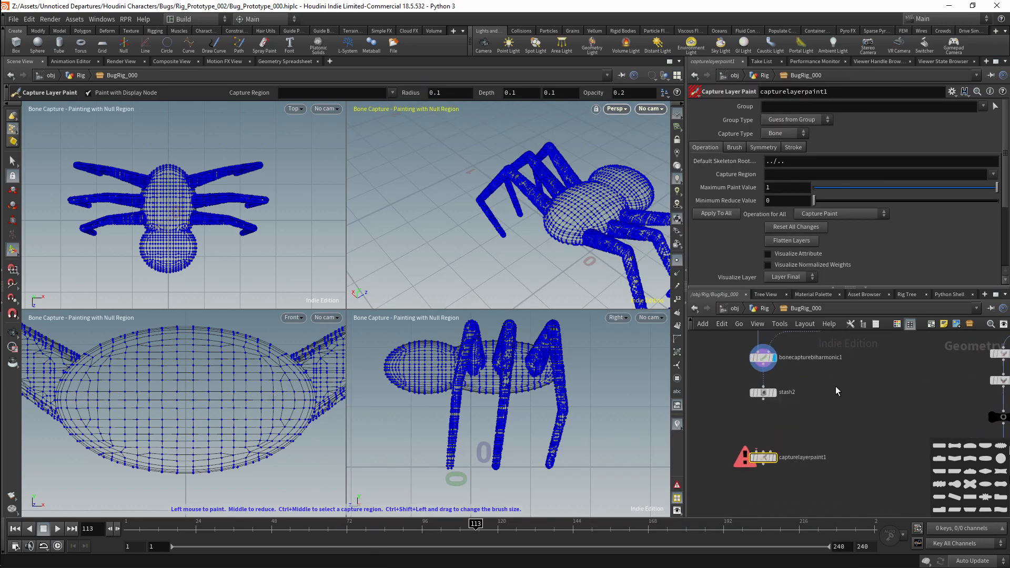
drag(765, 405, 762, 452)
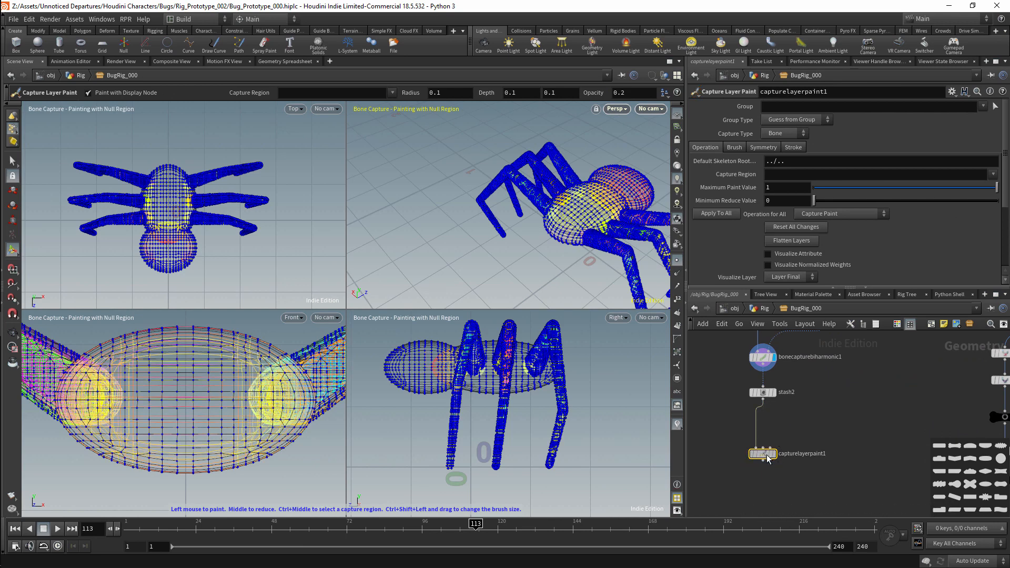
Step: Move the capture nodes down the network together, clear of the other branches, and select the Capture Layer Paint node
scroll(836, 421, down, 5)
drag(849, 366, 805, 439)
middle_drag(847, 427, 843, 376)
drag(811, 366, 809, 495)
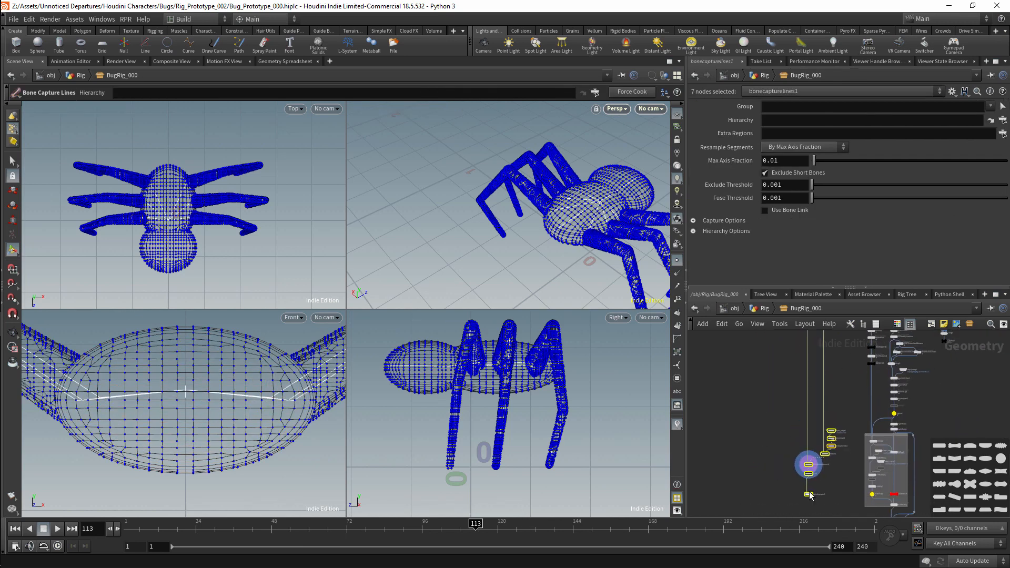
middle_drag(809, 496, 833, 400)
scroll(838, 407, up, 8)
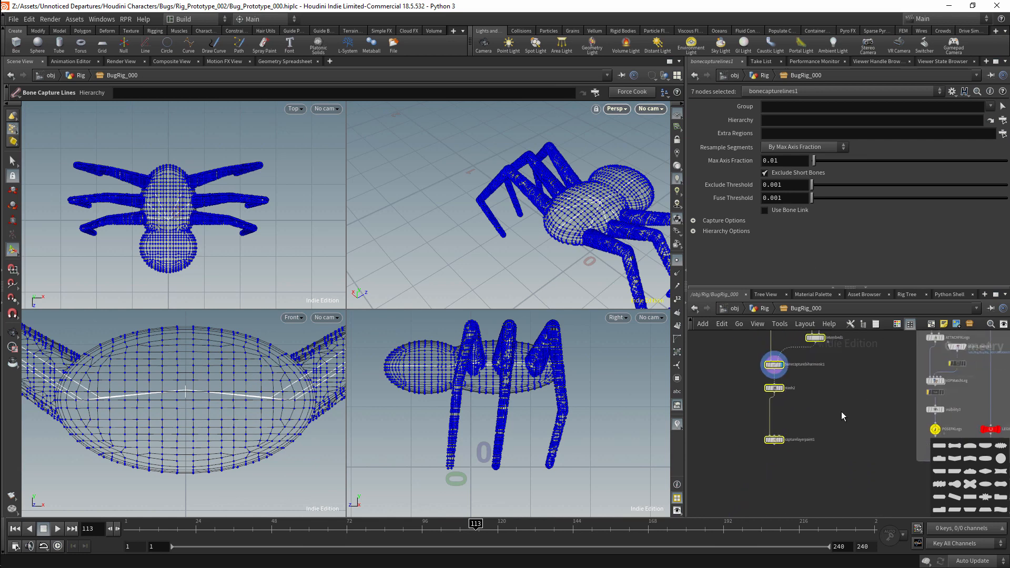
drag(779, 440, 785, 451)
middle_drag(888, 489, 816, 427)
scroll(834, 427, down, 5)
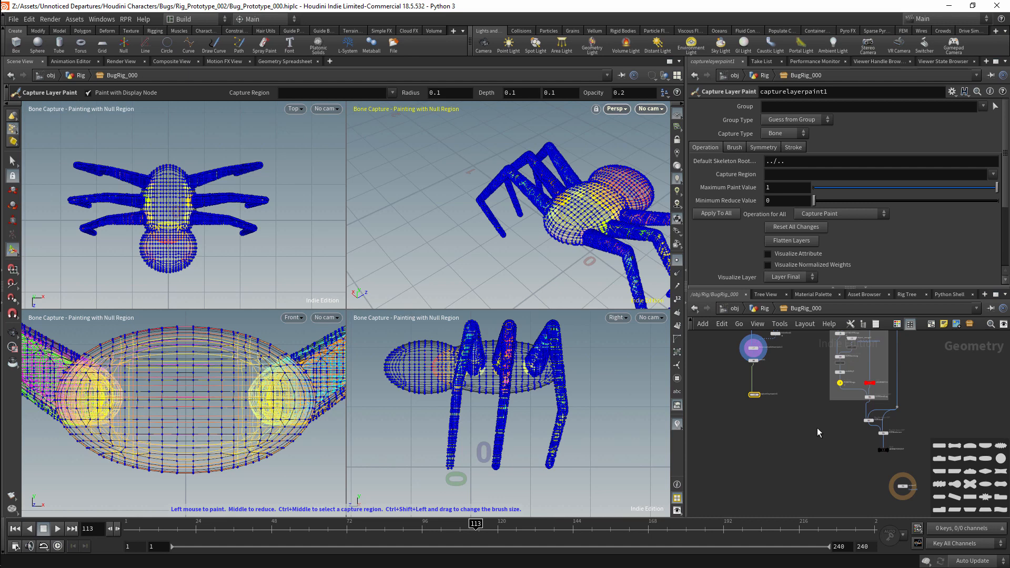
Step: Add an Object Merge node near Capture Layer Paint and set its Object 1 to ../ANIMATIONOUT/
scroll(816, 428, up, 3)
key(Tab)
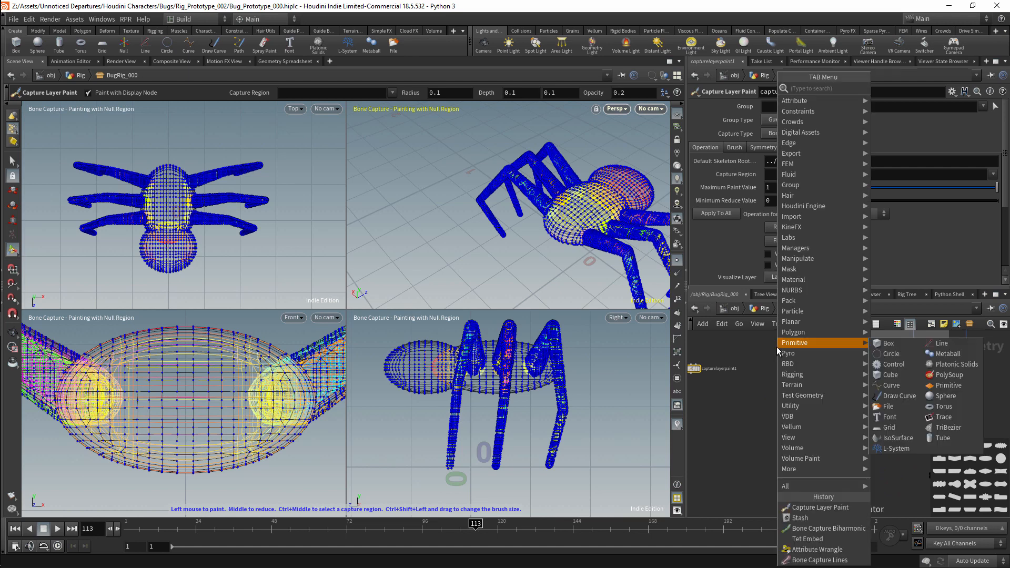
text(objec)
click(904, 91)
click(763, 337)
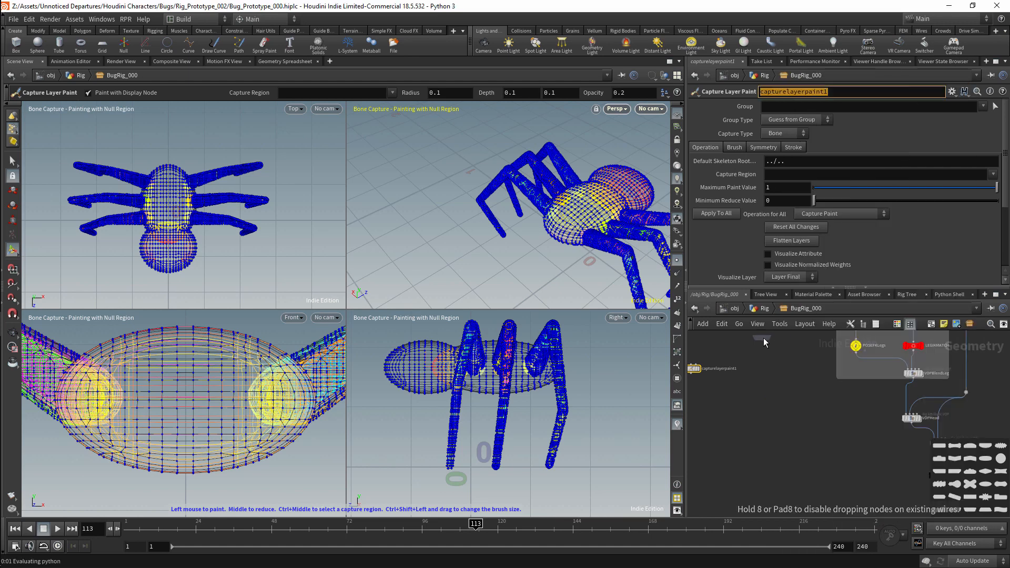
middle_drag(913, 470, 803, 425)
middle_drag(695, 350, 841, 457)
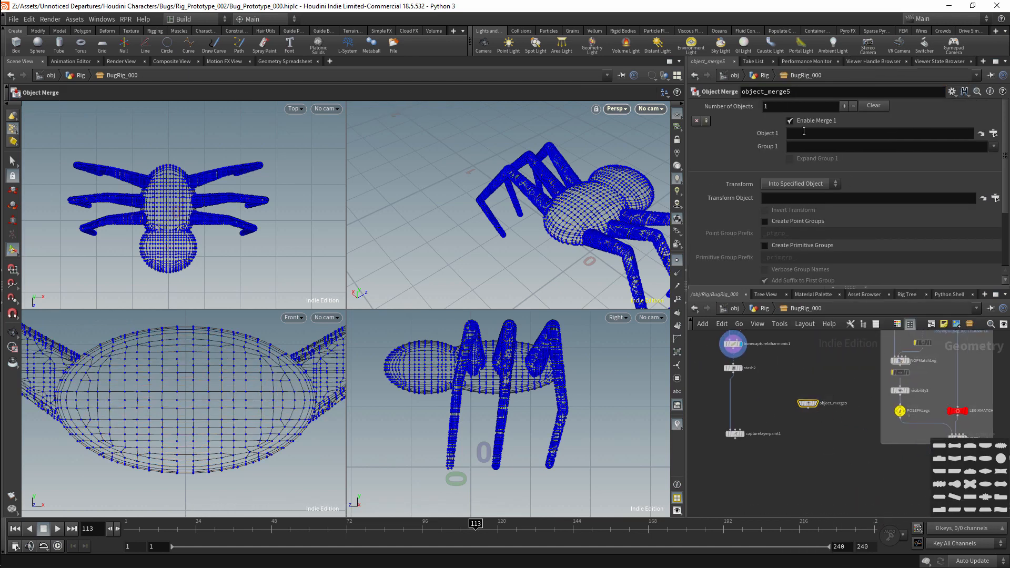
click(801, 135)
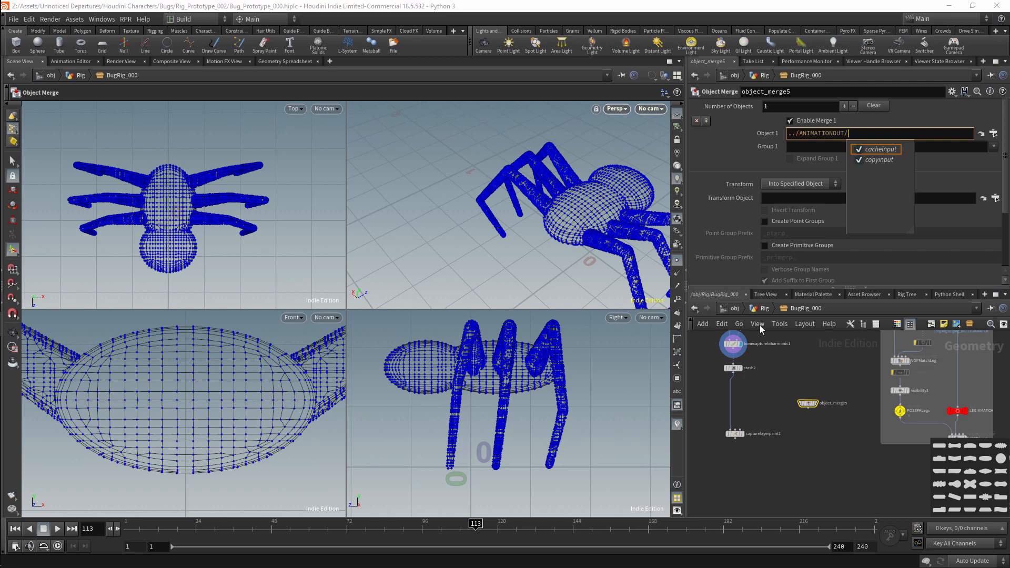
Step: Connect the ANIMATIONOUT merge to Capture Layer Paint's third input and display the paint node
drag(808, 409, 761, 403)
middle_drag(760, 417, 777, 405)
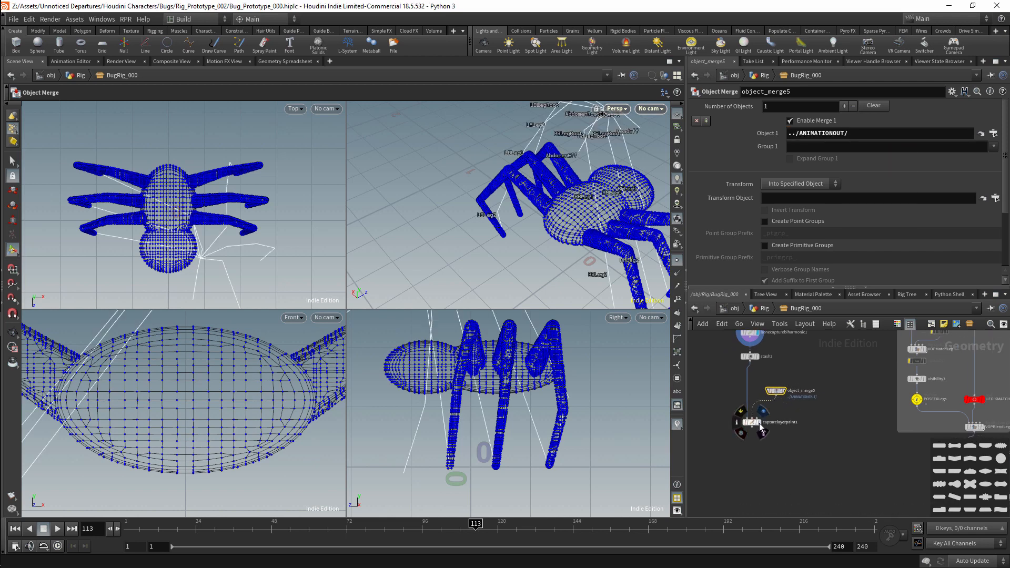
click(757, 424)
scroll(778, 415, up, 2)
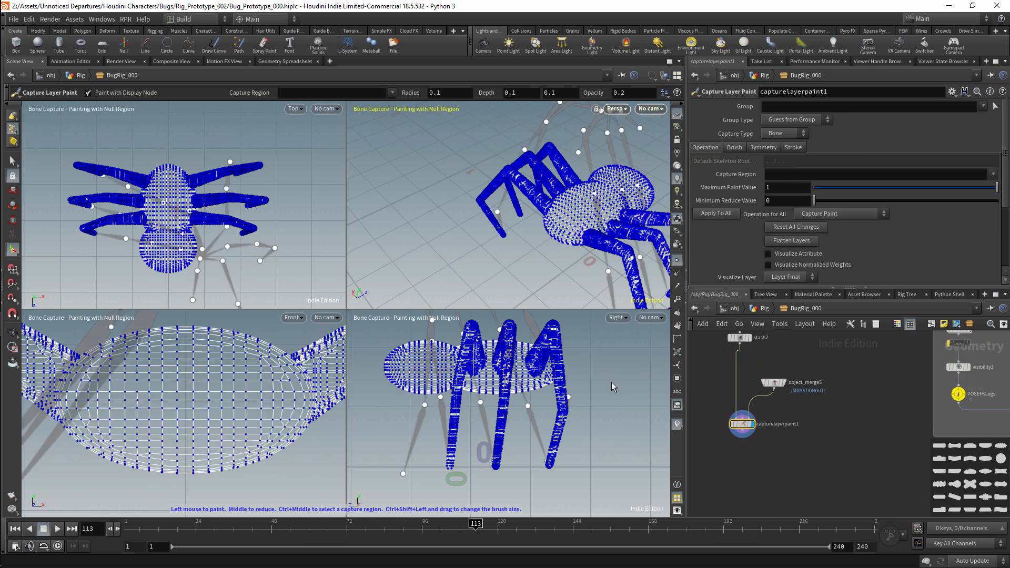
key(Escape)
scroll(531, 284, down, 4)
middle_drag(815, 420, 820, 381)
alt+drag(589, 226, 458, 213)
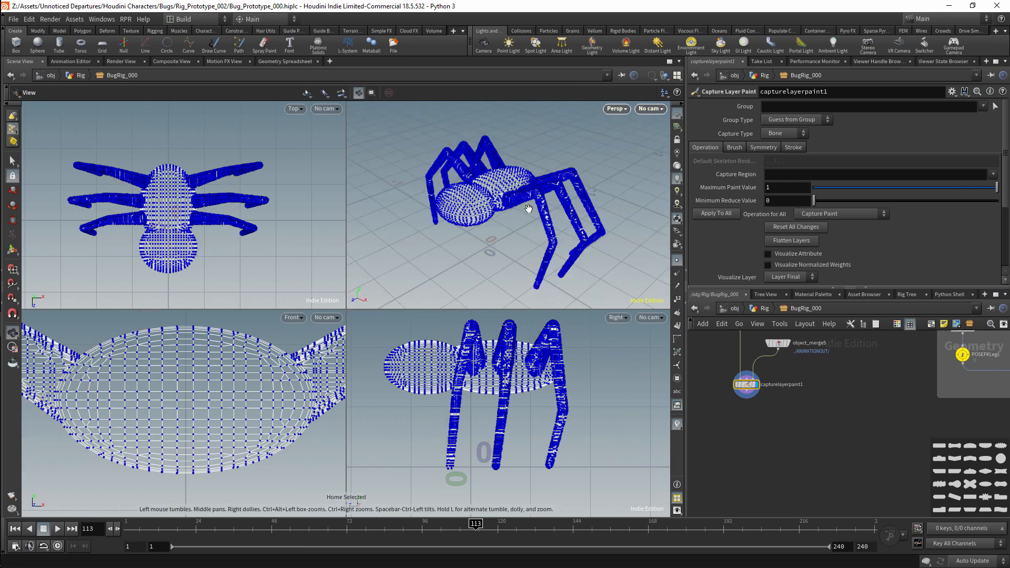
Step: Add a Bone Deform node, feeding Capture Layer Paint into its first input and the ANIMATIONOUT merge into its third
scroll(845, 440, down, 4)
key(Tab)
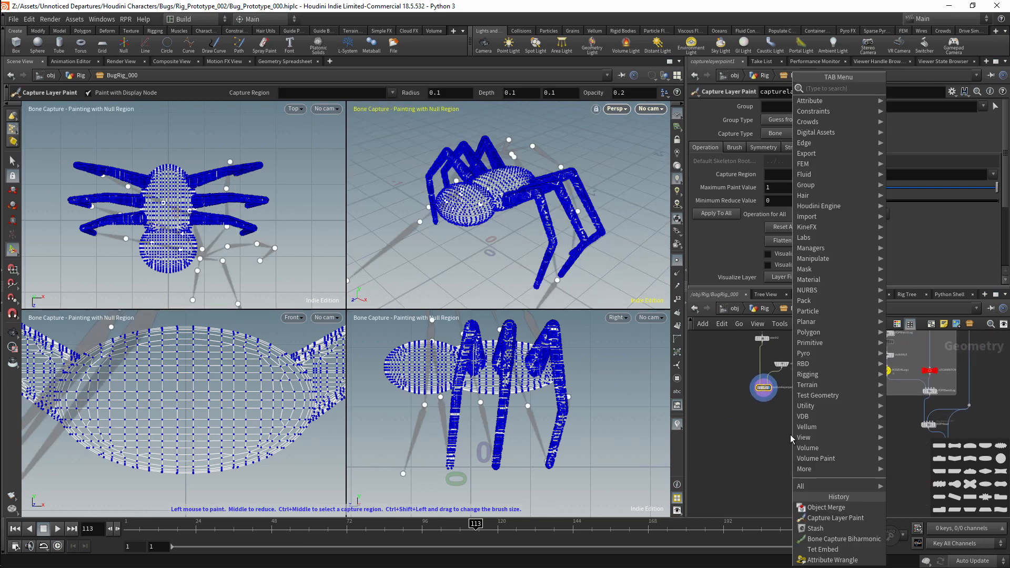
text(bone)
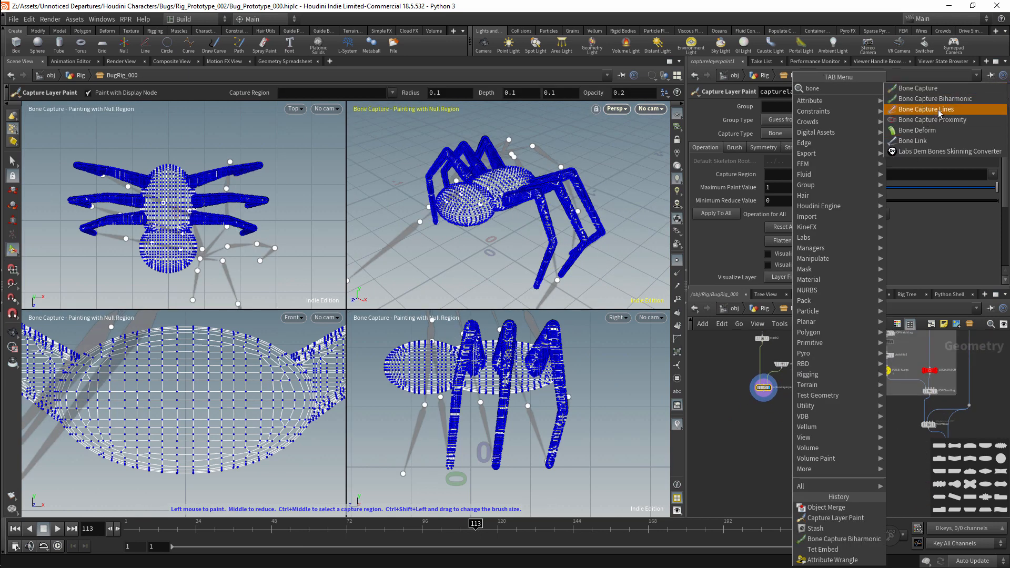
click(912, 130)
click(777, 422)
scroll(806, 371, up, 5)
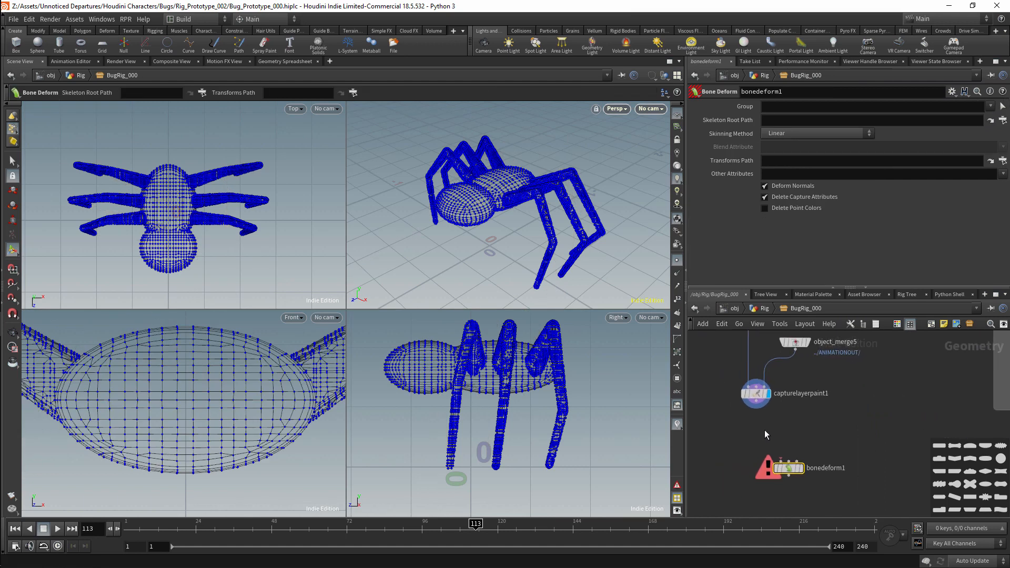
drag(756, 402, 781, 461)
click(788, 475)
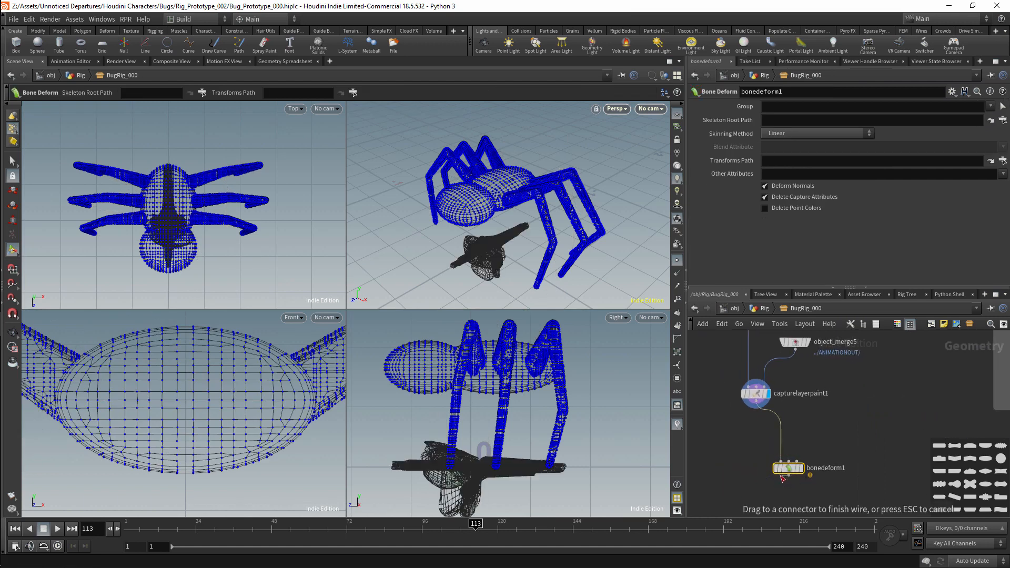
click(856, 468)
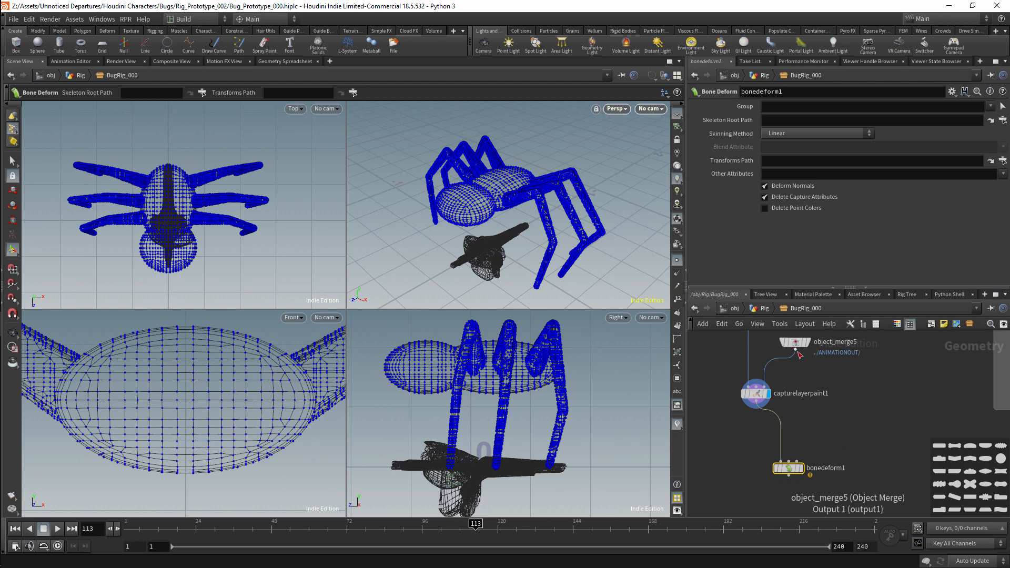
drag(794, 349, 796, 461)
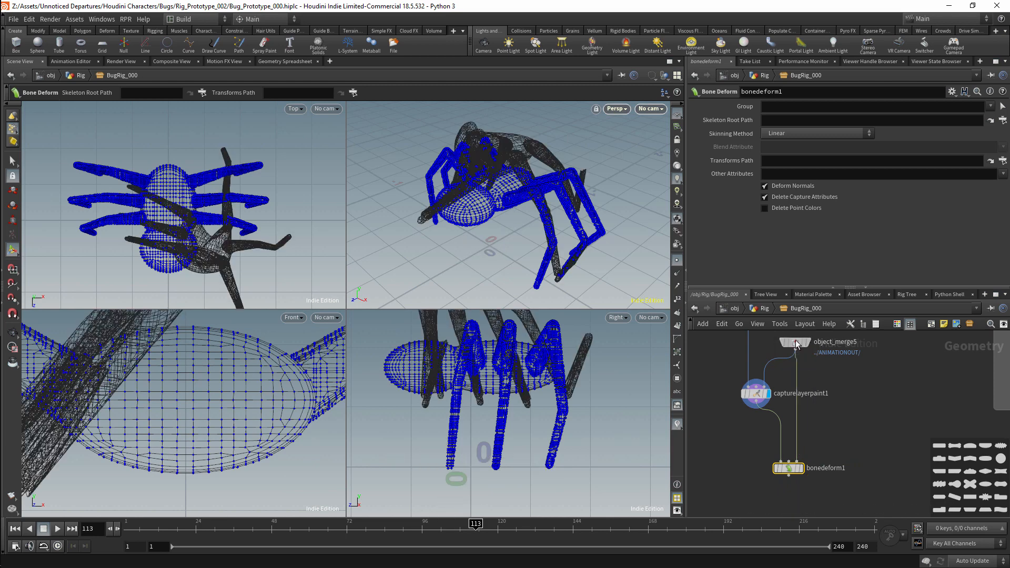
Step: Move the ANIMATIONOUT merge aside and add another Object Merge below it with Object 1 set to ../RIGSKELTON/
drag(786, 343, 832, 355)
key(Tab)
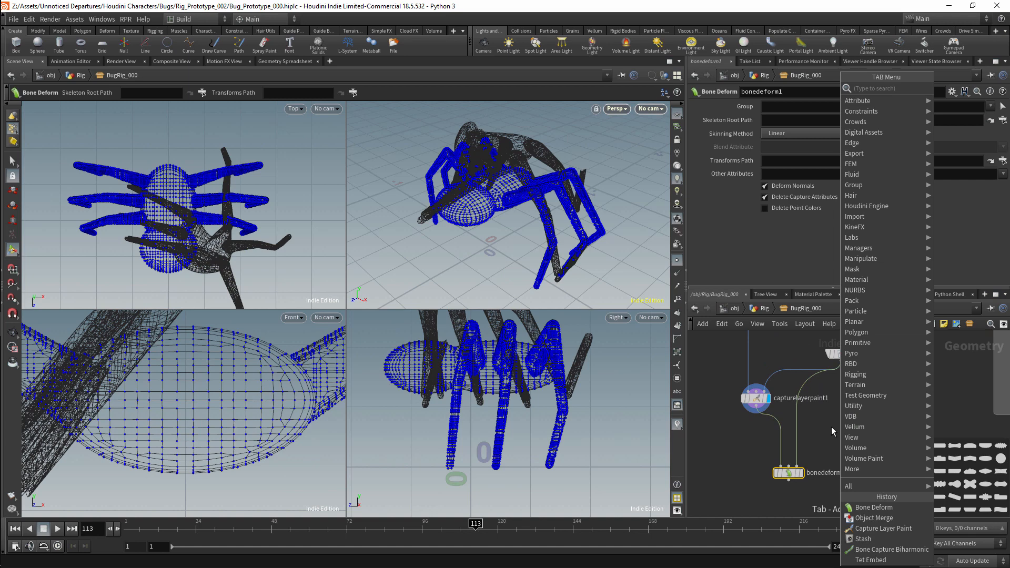
text(obj)
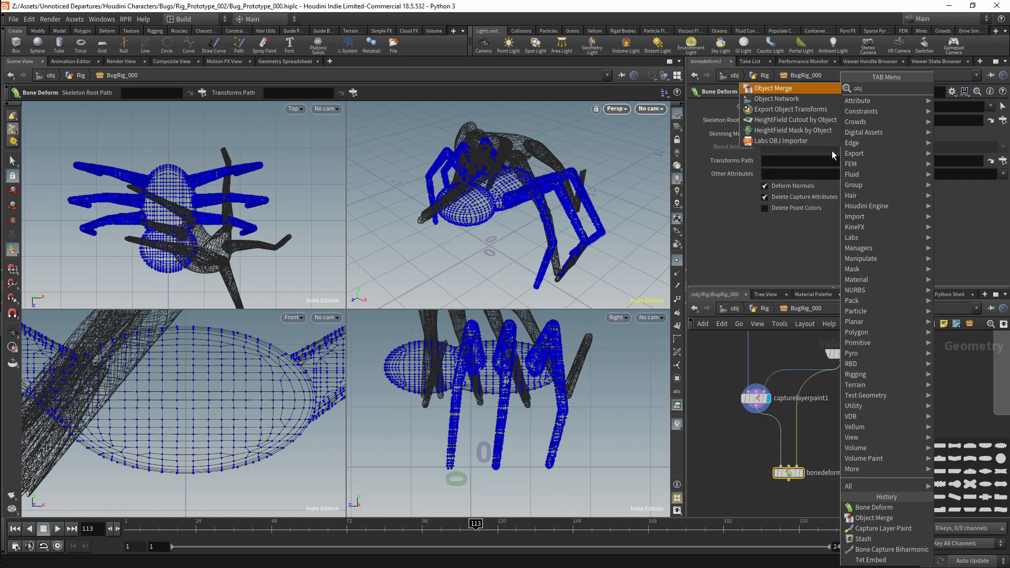
click(800, 88)
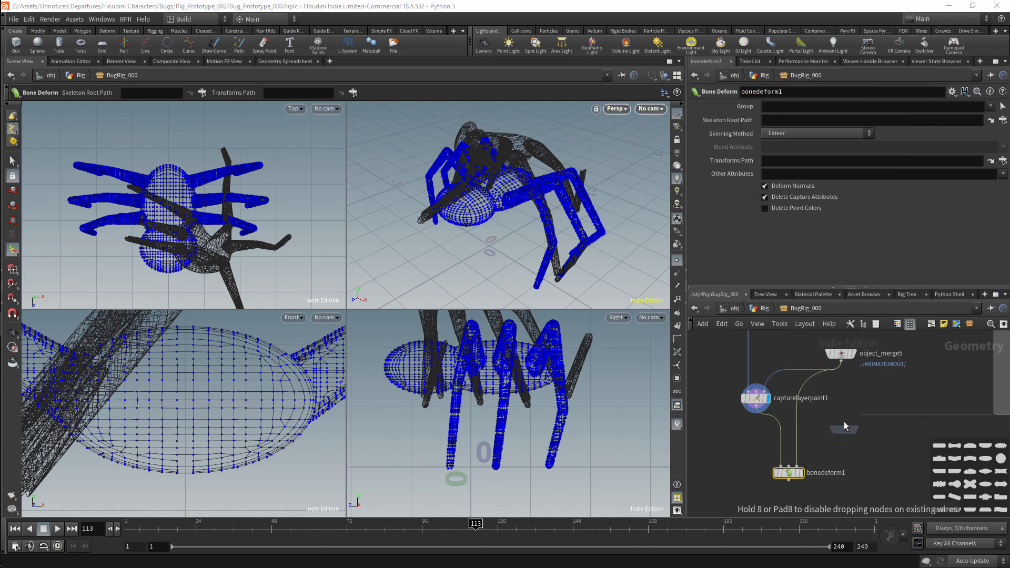
click(843, 421)
click(961, 135)
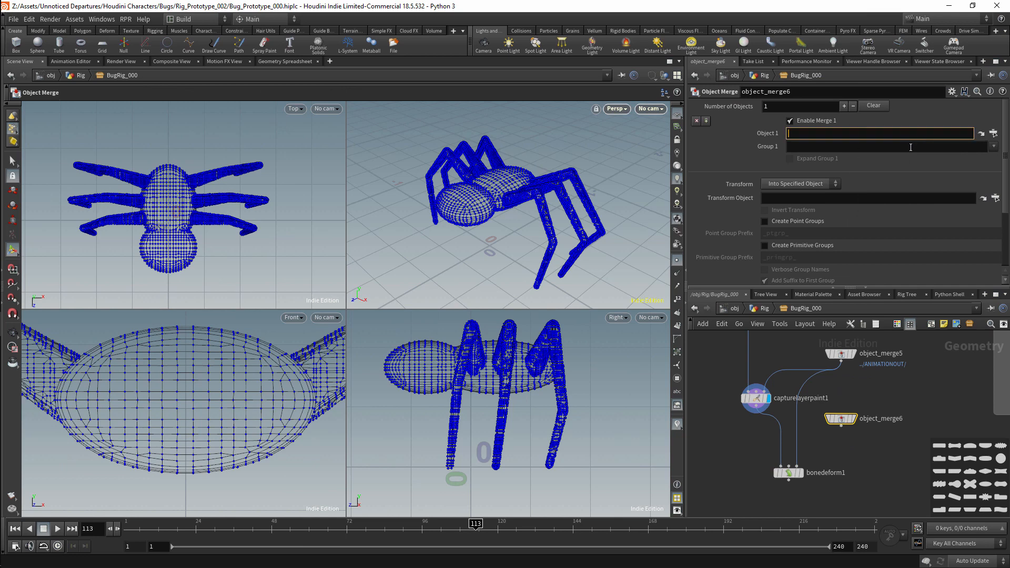
text(../r)
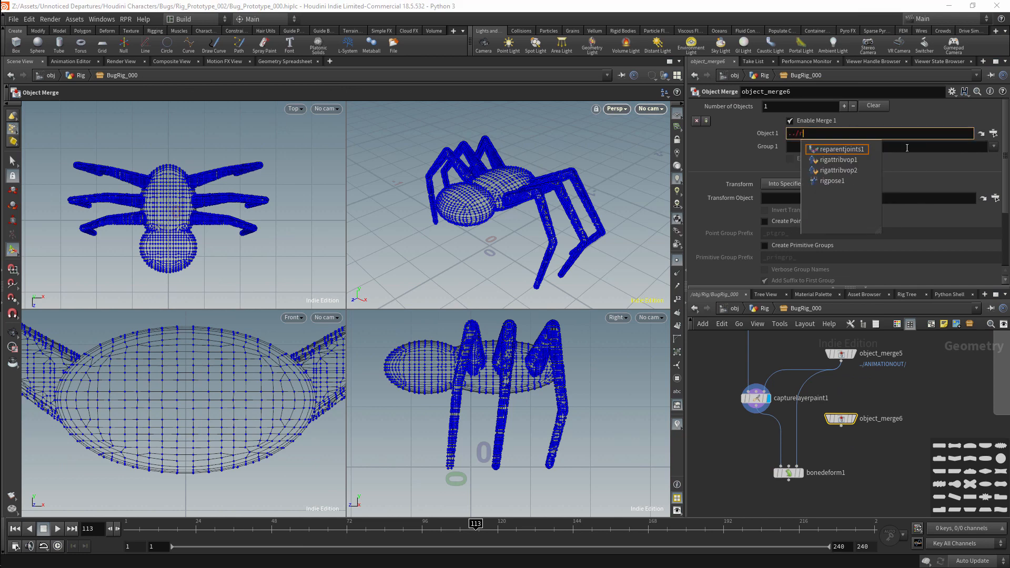
text(RIGSKELTON/)
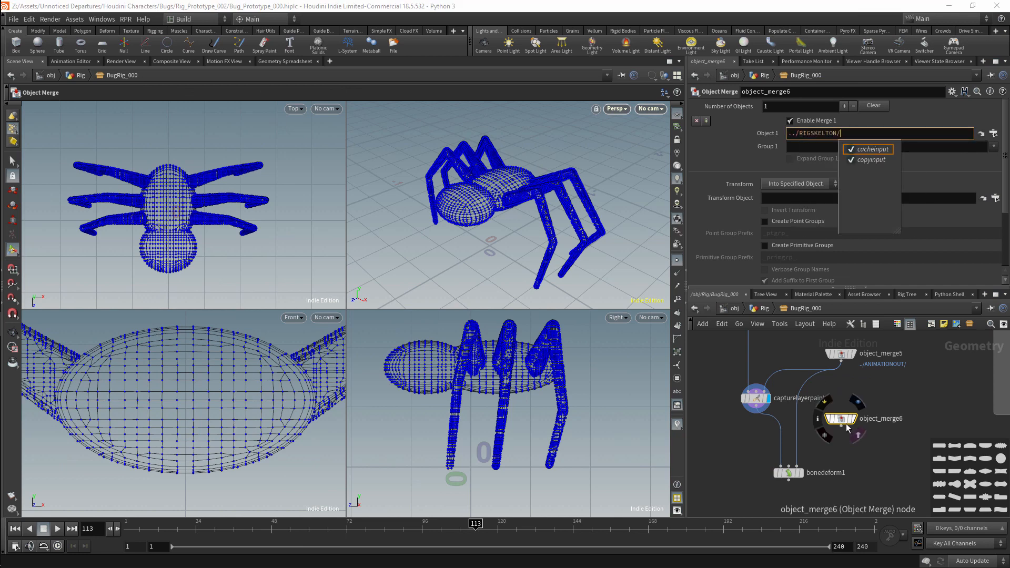
Step: Connect the new RIGSKELTON merge to Bone Deform's second input and display the Bone Deform node
drag(840, 428, 788, 466)
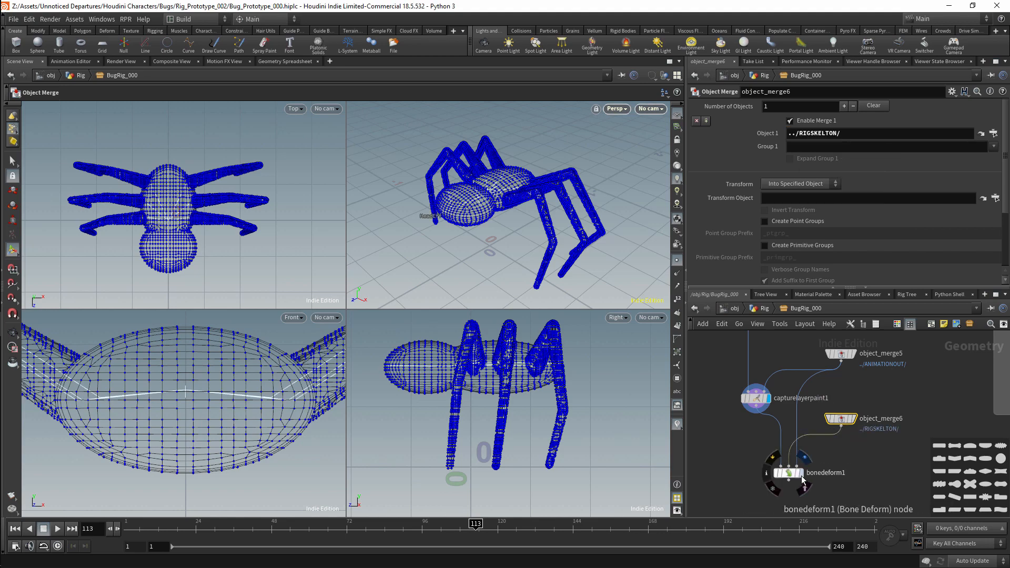
click(804, 456)
alt+drag(518, 201, 652, 184)
scroll(518, 216, down, 5)
drag(852, 425, 852, 404)
Step: Examine how the capture and deform branch sits beside the rig network, ending at the Bone Deform node
middle_drag(941, 404, 875, 397)
scroll(875, 397, down, 6)
middle_drag(939, 447, 863, 442)
middle_drag(912, 380, 919, 497)
mouse_move(917, 379)
middle_down()
mouse_move(906, 451)
mouse_move(918, 393)
middle_up()
middle_drag(920, 447, 904, 388)
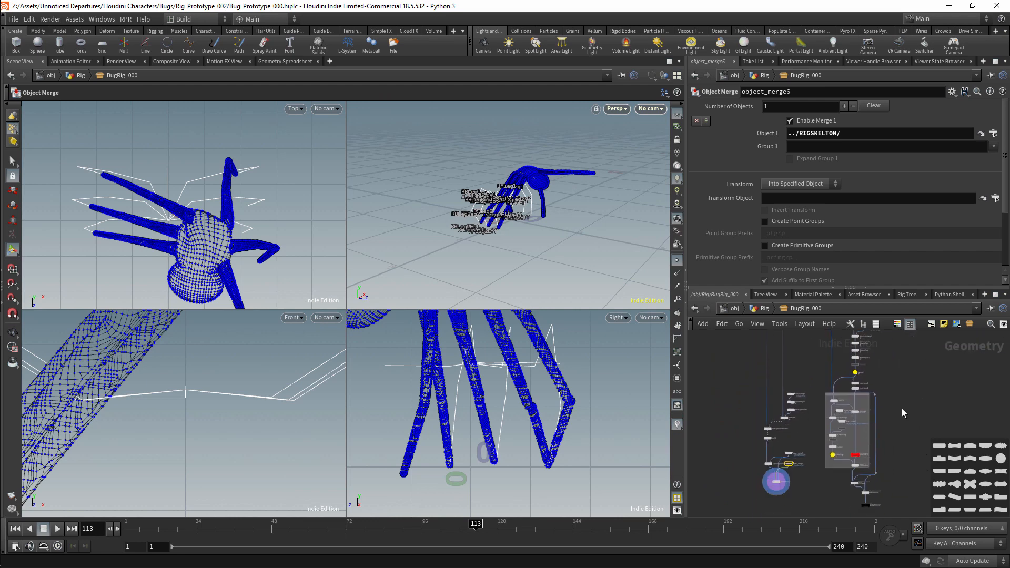
middle_drag(881, 437, 903, 396)
scroll(916, 406, up, 5)
middle_drag(778, 452, 967, 340)
middle_drag(855, 371, 846, 404)
drag(846, 401, 786, 432)
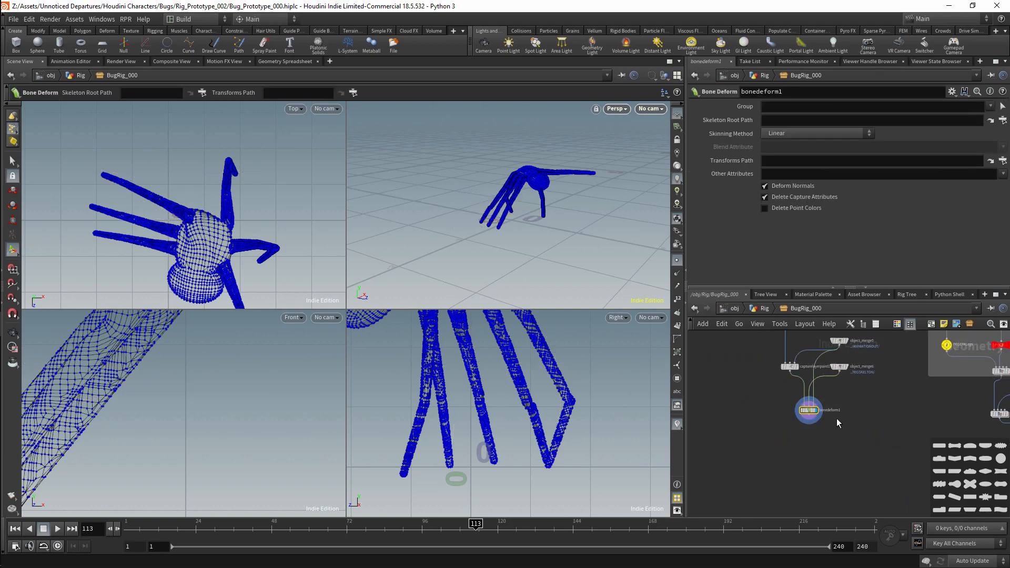
Step: Select the Rig Pose node and move the COG control to a translation of about -0.044, 0.005, 0.026
middle_drag(889, 359, 846, 499)
middle_drag(956, 335, 929, 397)
click(928, 360)
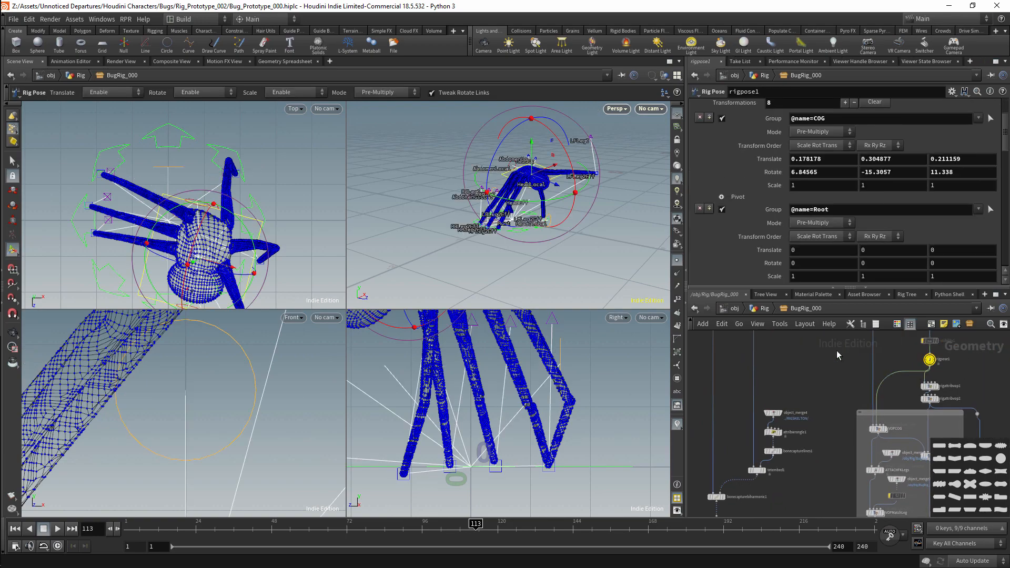
drag(534, 178, 514, 192)
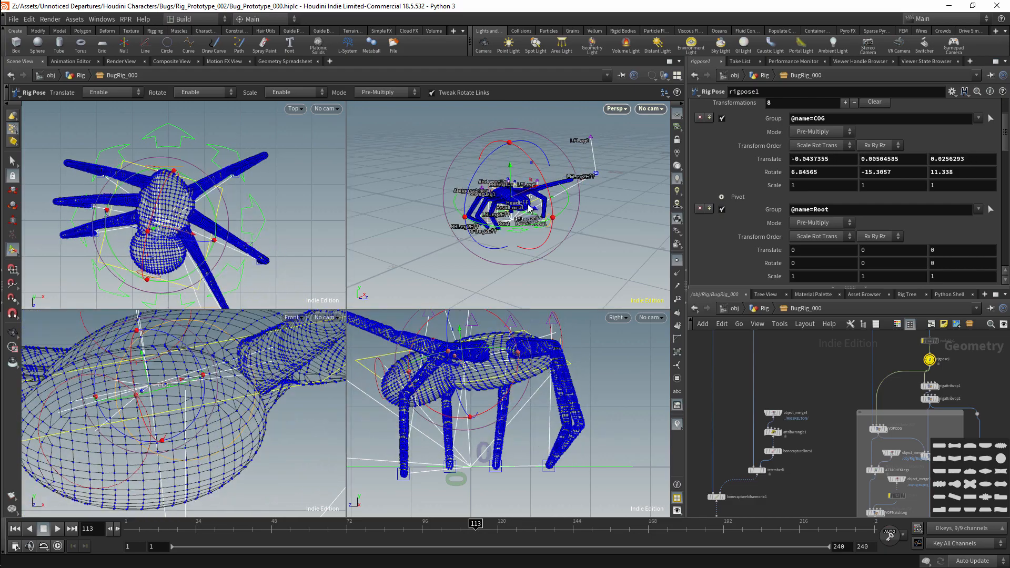
Step: Save the scene and rearrange the two Object Merge nodes beside Capture Layer Paint and Bone Deform
middle_drag(822, 428, 837, 313)
middle_drag(839, 451, 797, 351)
key(ctrl+s)
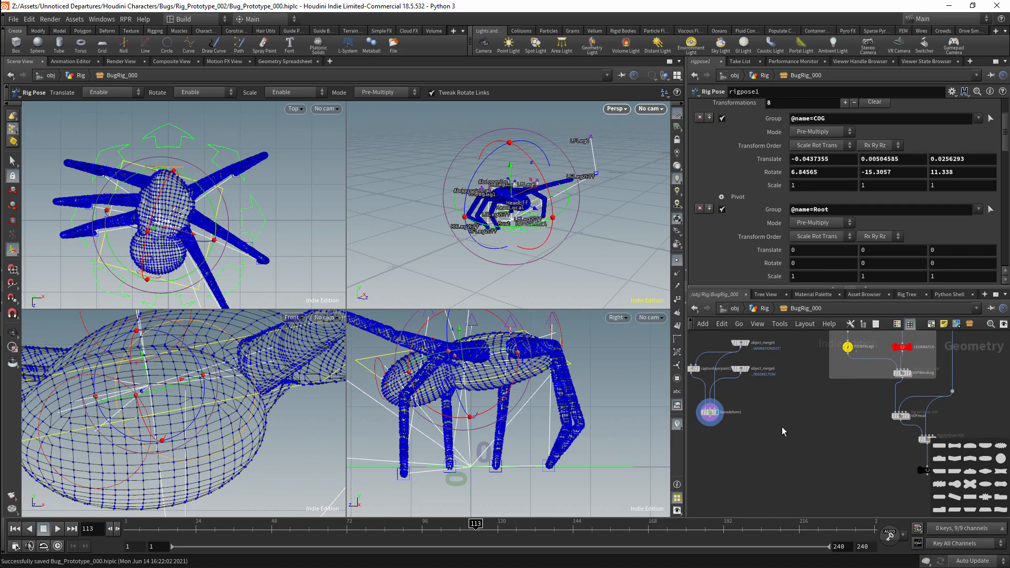
middle_drag(784, 424, 807, 440)
drag(769, 395, 777, 420)
drag(800, 349, 817, 347)
middle_drag(839, 375, 861, 408)
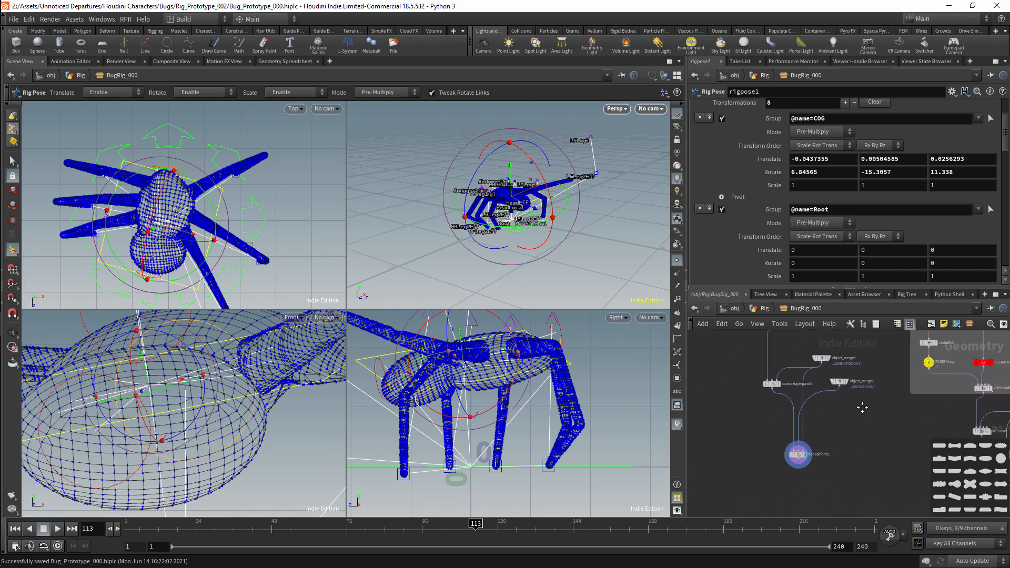
Step: Move the Output node below Bone Deform, connect it to Bone Deform and make it the displayed node
key(Tab)
click(876, 412)
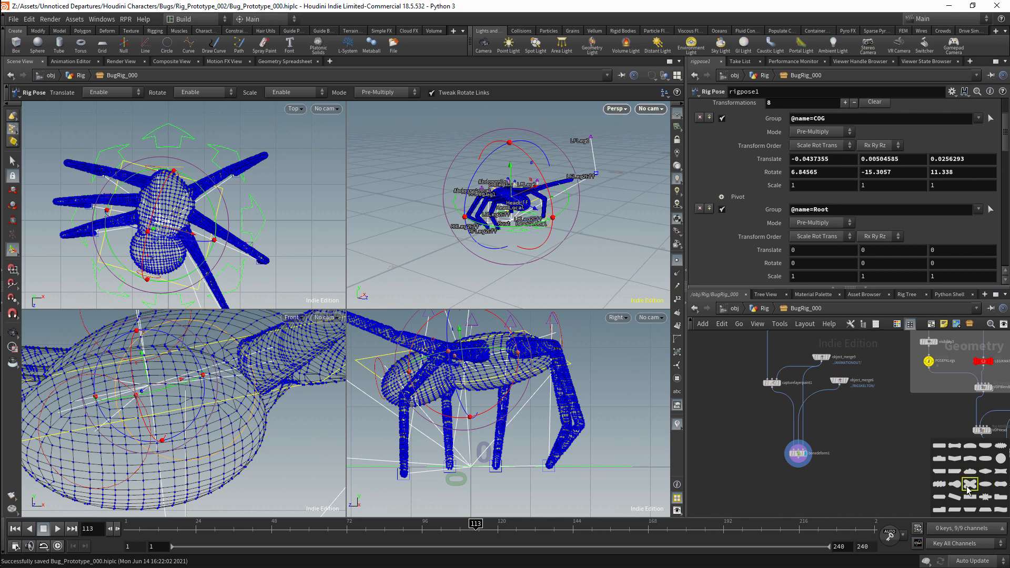
middle_drag(869, 464, 782, 388)
mouse_move(877, 441)
middle_down()
mouse_move(826, 428)
mouse_move(868, 437)
mouse_move(835, 417)
middle_up()
drag(877, 452, 712, 418)
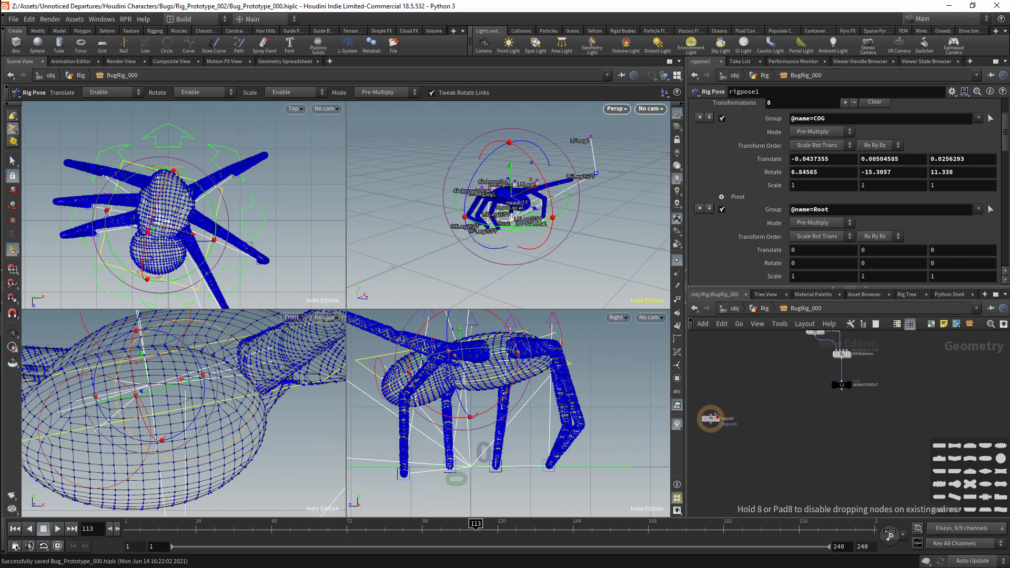
middle_drag(711, 419, 856, 444)
drag(782, 389, 788, 460)
click(795, 431)
Step: Insert a Null node between Bone Deform and the Output node
middle_drag(816, 415, 816, 422)
key(Tab)
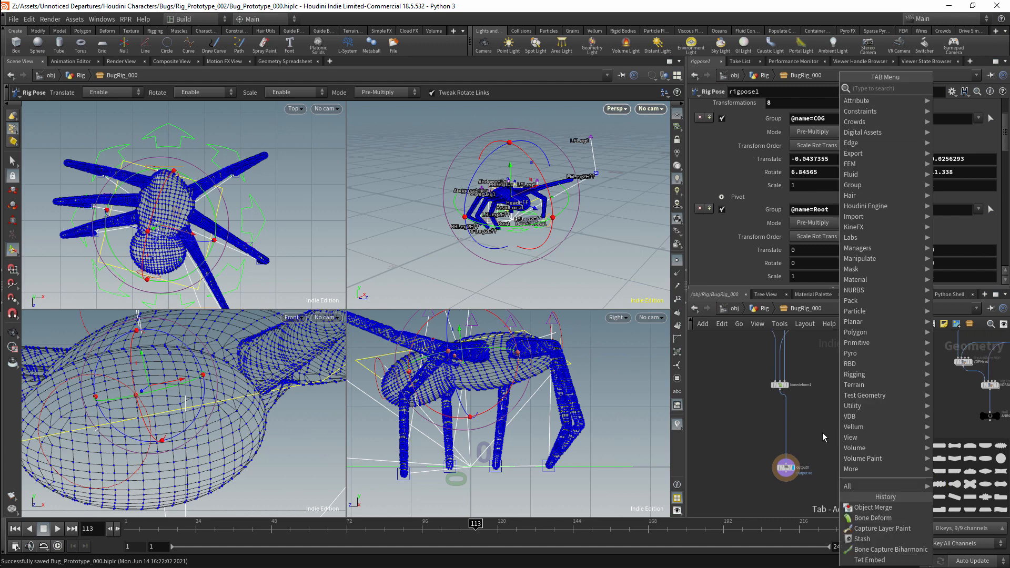
text(null)
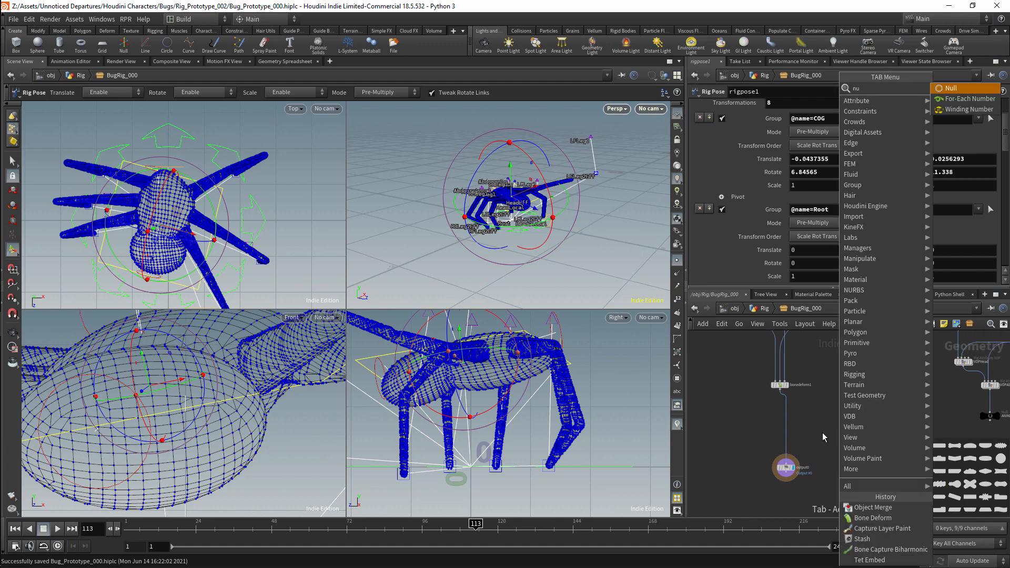
key(Return)
click(789, 430)
Step: Duplicate the Null, feed the copy from Capture Layer Paint and name it WEIGHTSOUT
drag(790, 429, 727, 387)
middle_drag(842, 386, 847, 461)
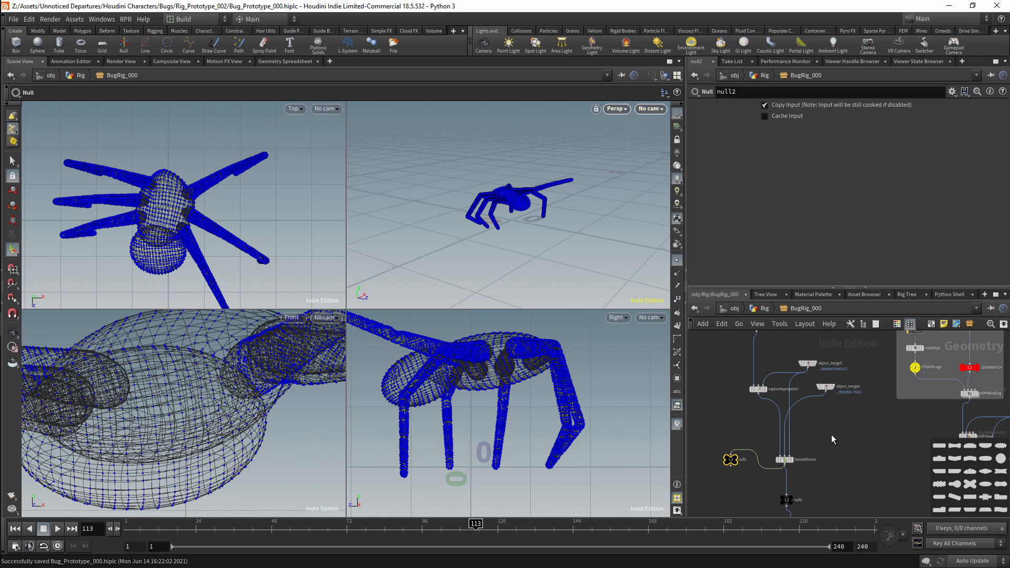
drag(758, 392, 735, 470)
middle_drag(797, 475, 829, 454)
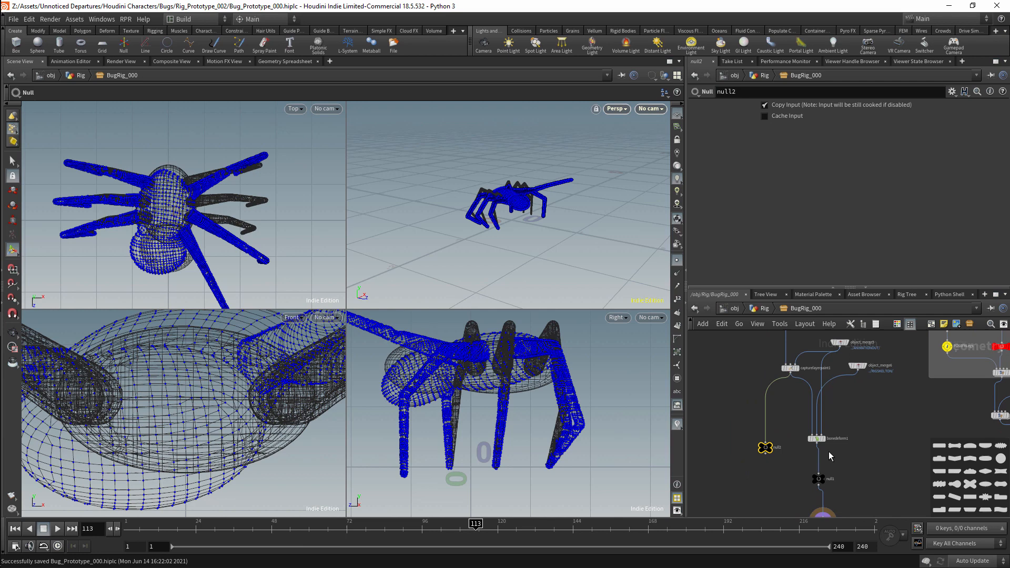
click(950, 449)
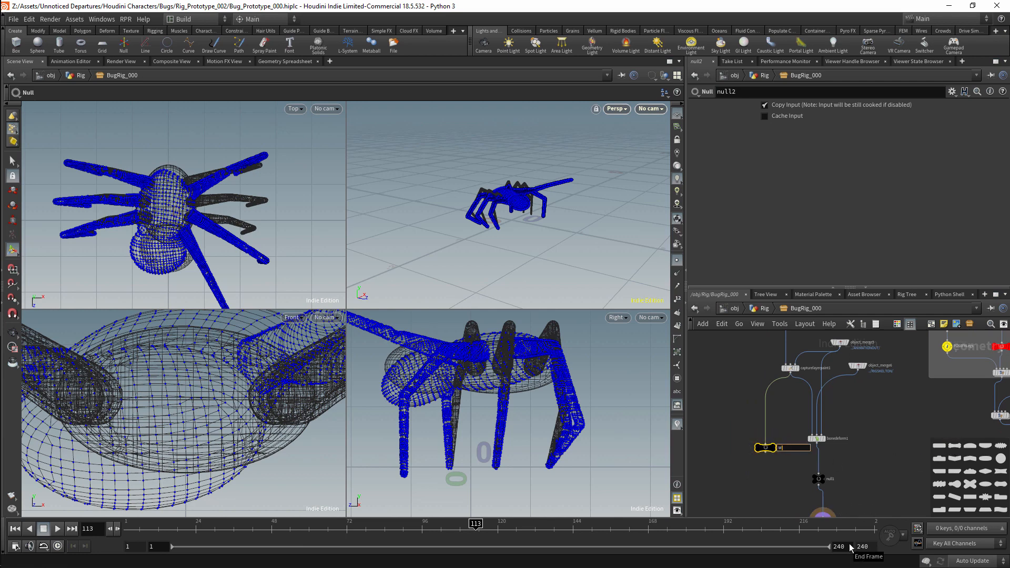
key(Return)
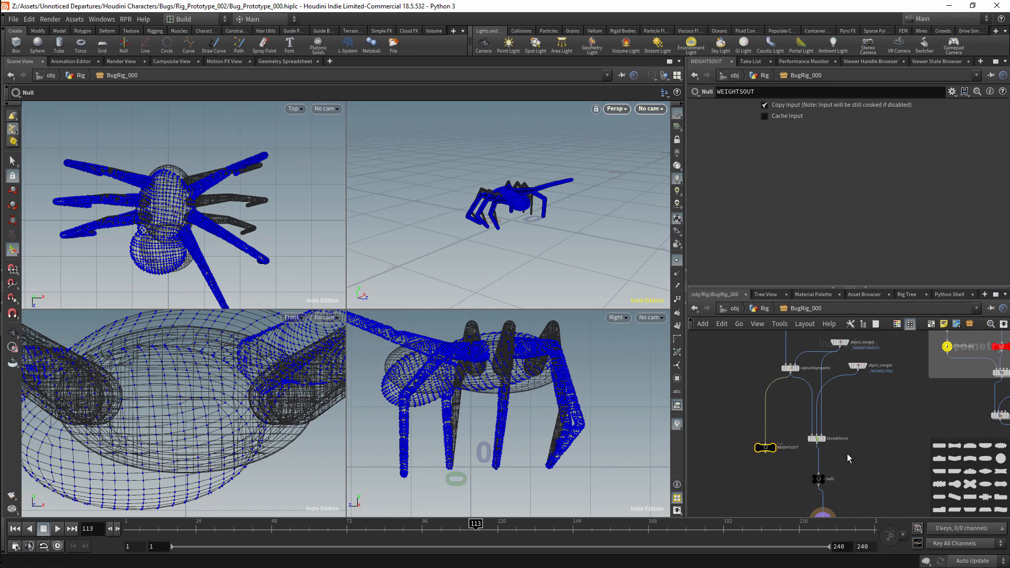
Step: Rename the Null between Bone Deform and the Output node as DEFORMATIONOUT
scroll(856, 468, up, 4)
middle_drag(856, 468, 917, 409)
drag(720, 356, 709, 413)
click(859, 433)
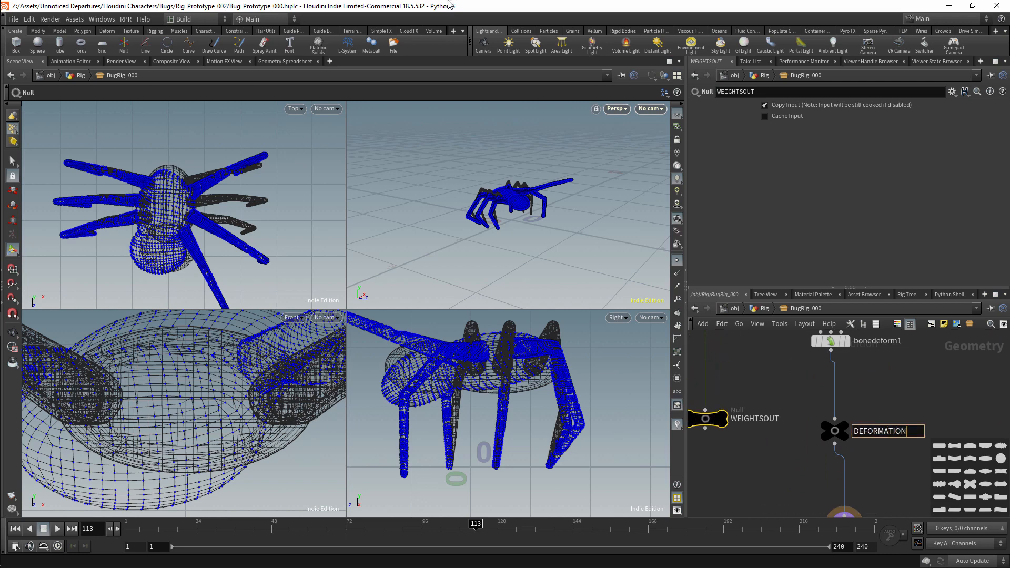
text(DEFORMATIONOUT)
key(Return)
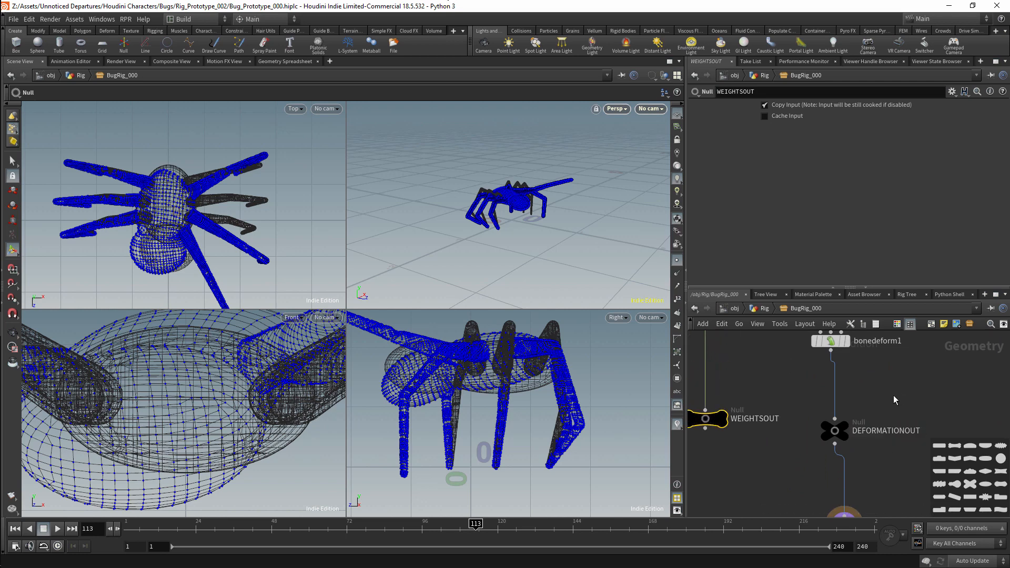
Step: Colour the ANIMATIONOUT null at the end of the rig network teal
scroll(878, 411, down, 5)
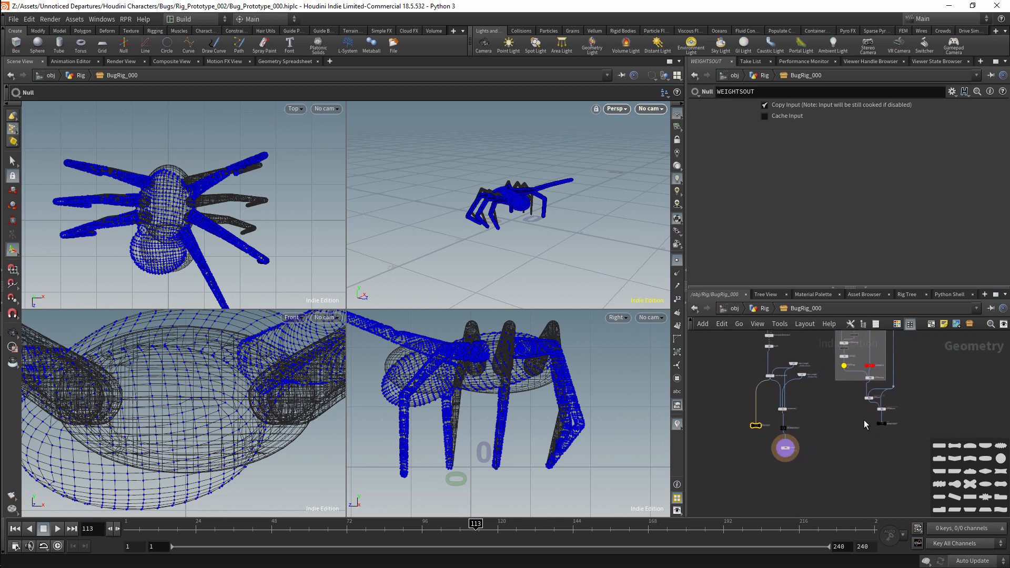
click(881, 424)
click(753, 424)
click(883, 424)
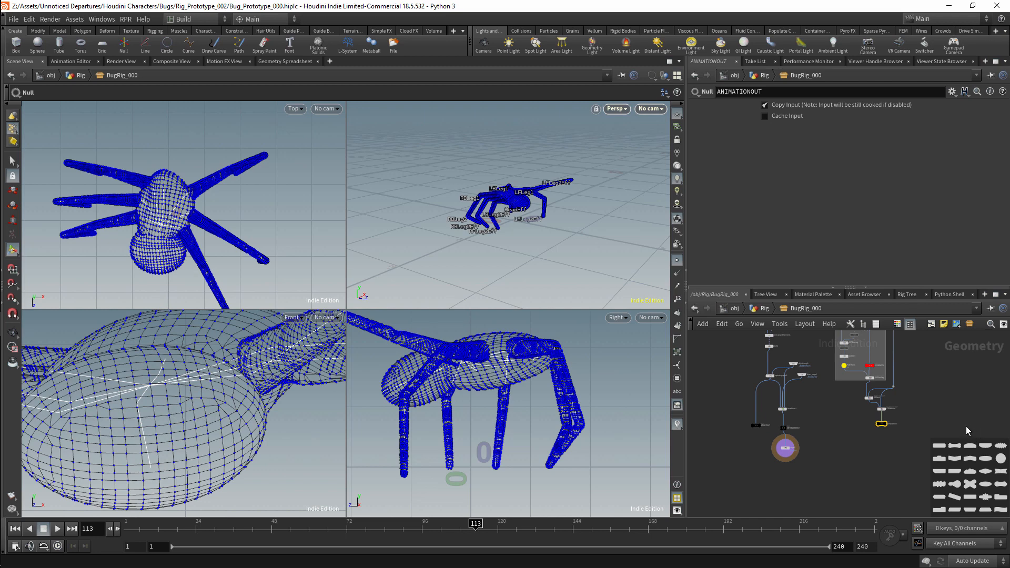
key(c)
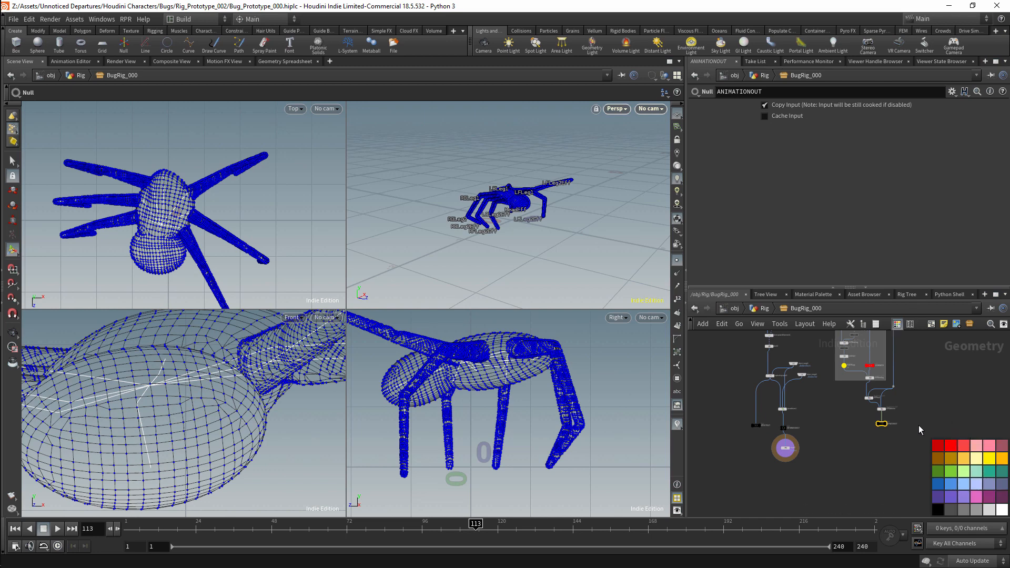
click(988, 473)
Step: Colour the Object Merge that references ANIMATIONOUT the same teal as its source null
middle_drag(879, 406, 860, 438)
scroll(810, 441, up, 4)
middle_drag(795, 409, 851, 471)
scroll(824, 401, up, 4)
drag(820, 397, 756, 397)
click(989, 473)
scroll(831, 424, down, 5)
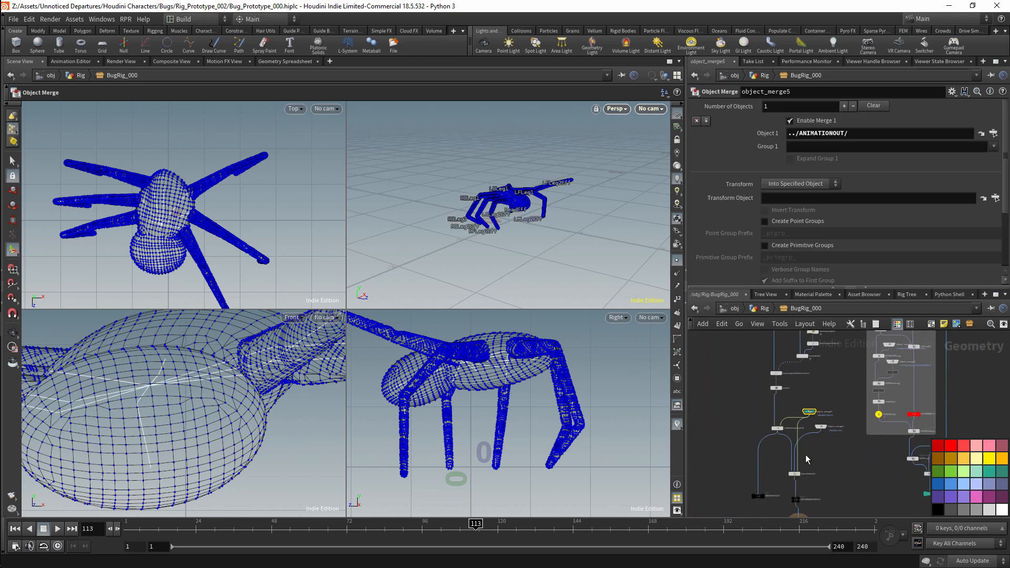
Step: Find the RIGSKELTON null in the rig network and colour it blue
middle_drag(806, 454, 755, 435)
scroll(800, 426, up, 2)
middle_drag(793, 342, 797, 449)
scroll(805, 381, up, 3)
click(741, 420)
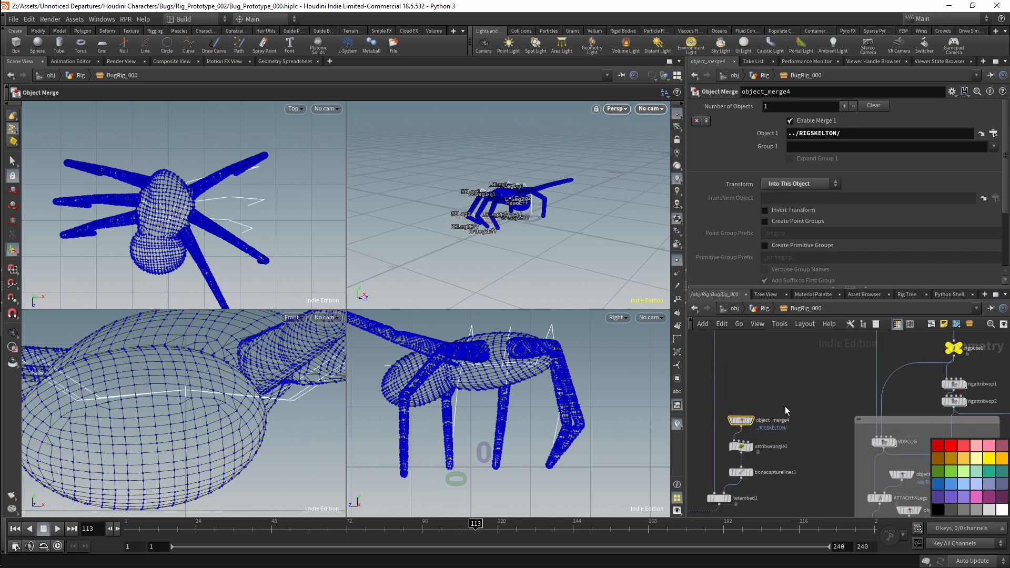
middle_drag(784, 406, 814, 419)
click(818, 422)
middle_drag(862, 341, 814, 469)
click(842, 456)
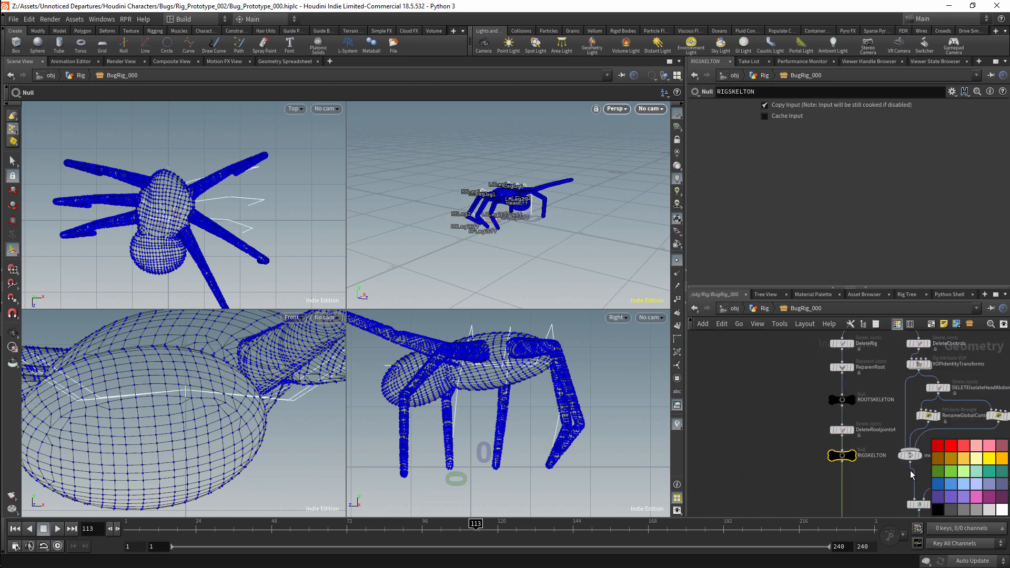
click(938, 482)
Step: Colour the RIGSKELTON Object Merge that feeds Bone Deform blue
middle_drag(731, 456, 867, 326)
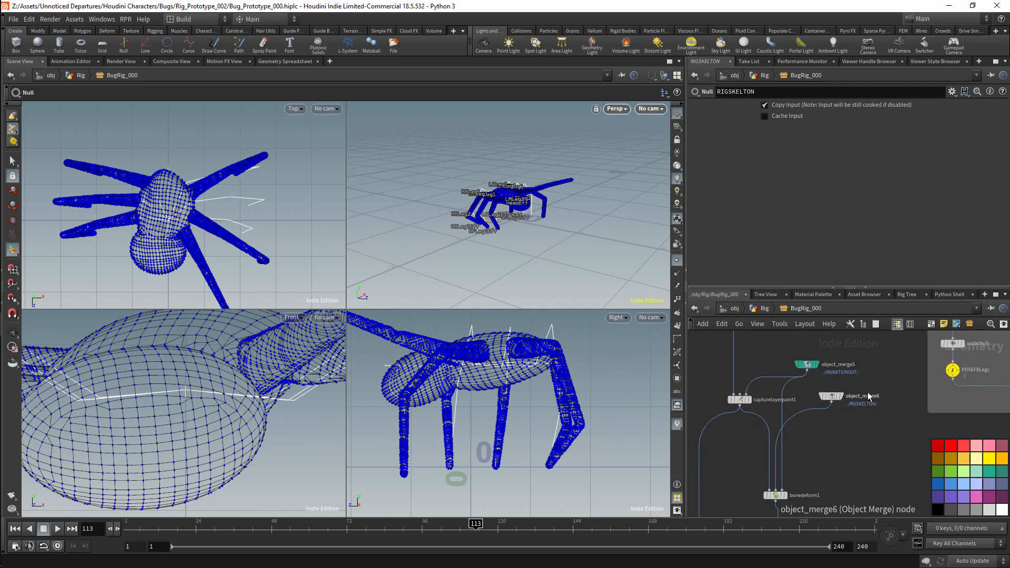
click(866, 395)
click(937, 483)
Step: Rename the teal Object Merge as ANIMATIONMERGE
double_click(848, 364)
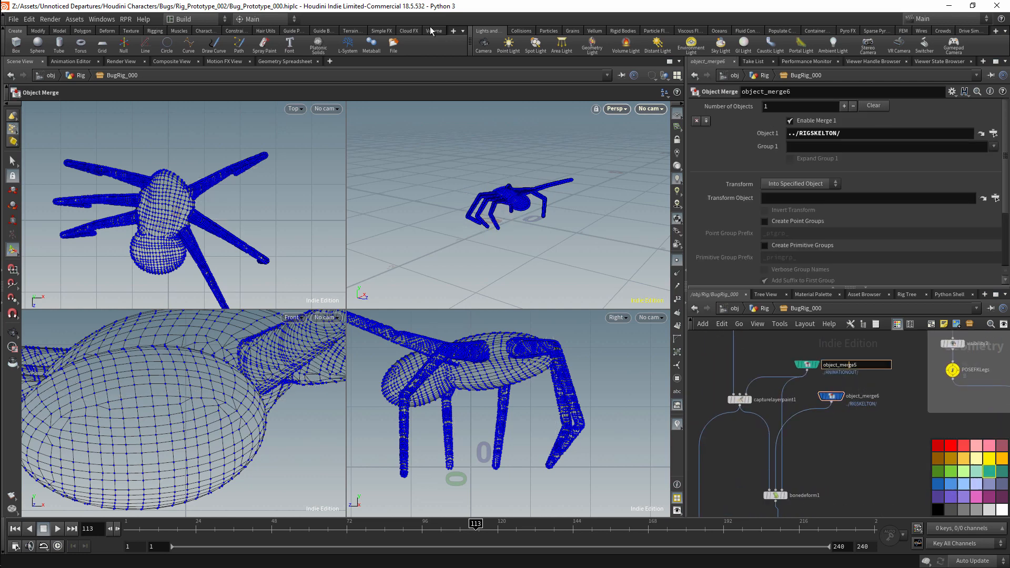
key(ctrl+a)
text(NA)
text(IMATIONMERGE)
key(Return)
Step: Rename the blue Object Merge feeding Bone Deform as SKELETONMERGE
key(F2)
key(ctrl+a)
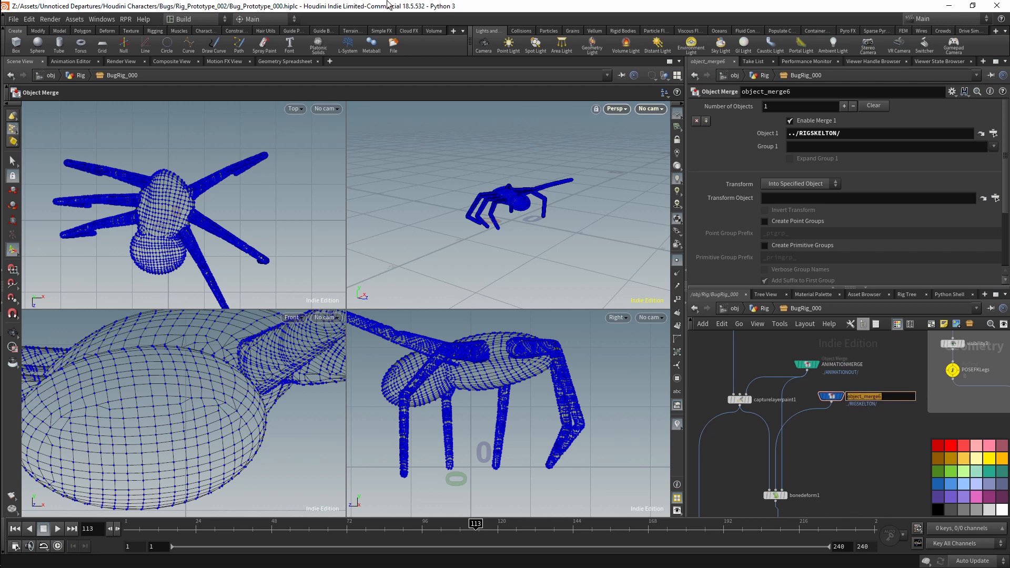
text(SKELETONMERGE)
key(Return)
Step: Colour the Object Merge above the Attribute Wrangle blue and name it SKELETONMERGE as well
middle_drag(863, 347, 882, 451)
click(848, 435)
key(ctrl+a)
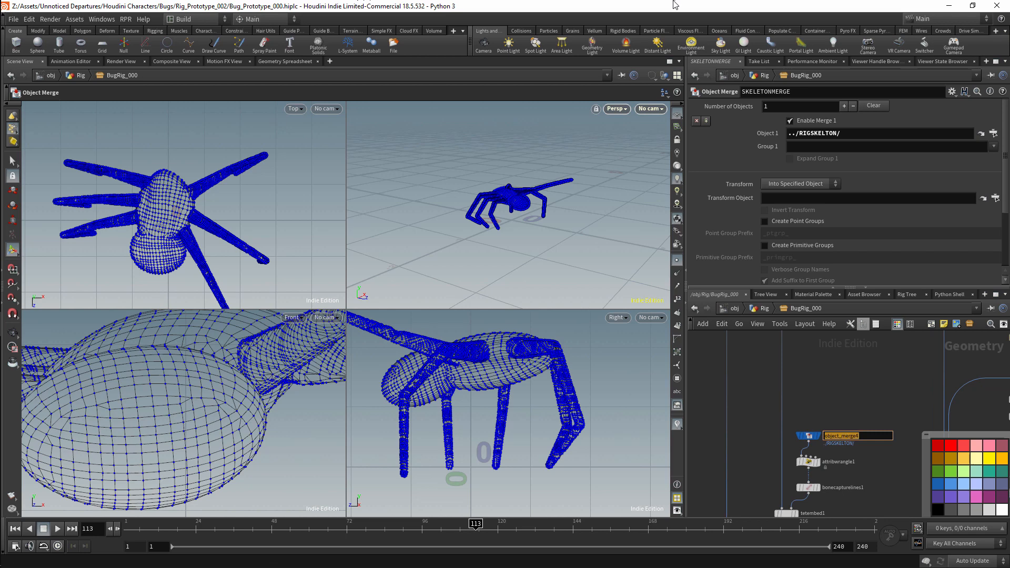
text(SKELETO)
text(NMERGE)
key(Return)
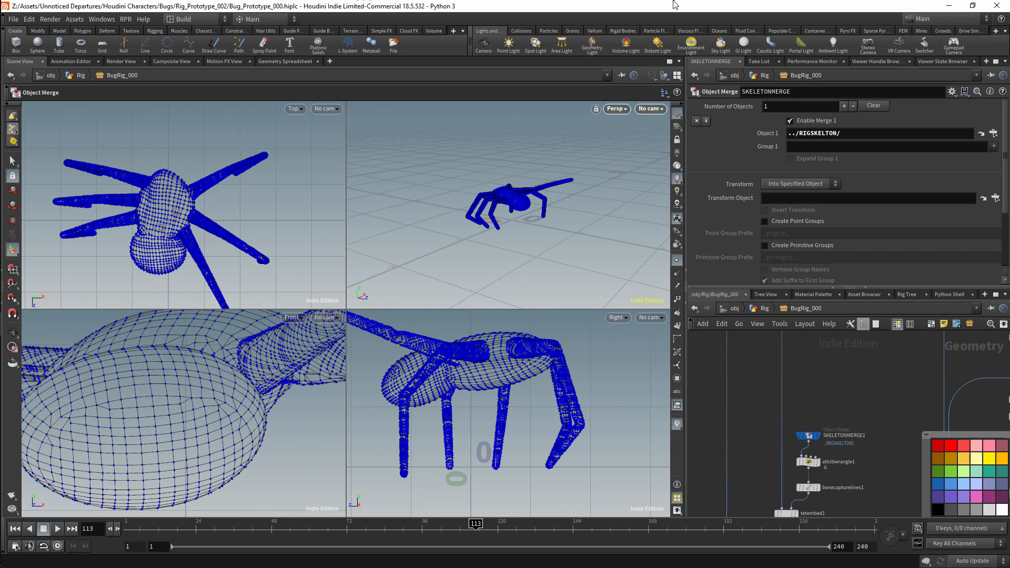
Step: Select the nodes of the capture and deform branch and move them up together under the mesh input
middle_drag(859, 398, 832, 354)
scroll(827, 362, down, 6)
click(828, 385)
drag(840, 339, 773, 473)
middle_drag(824, 351, 824, 483)
drag(823, 491, 822, 371)
scroll(832, 364, up, 5)
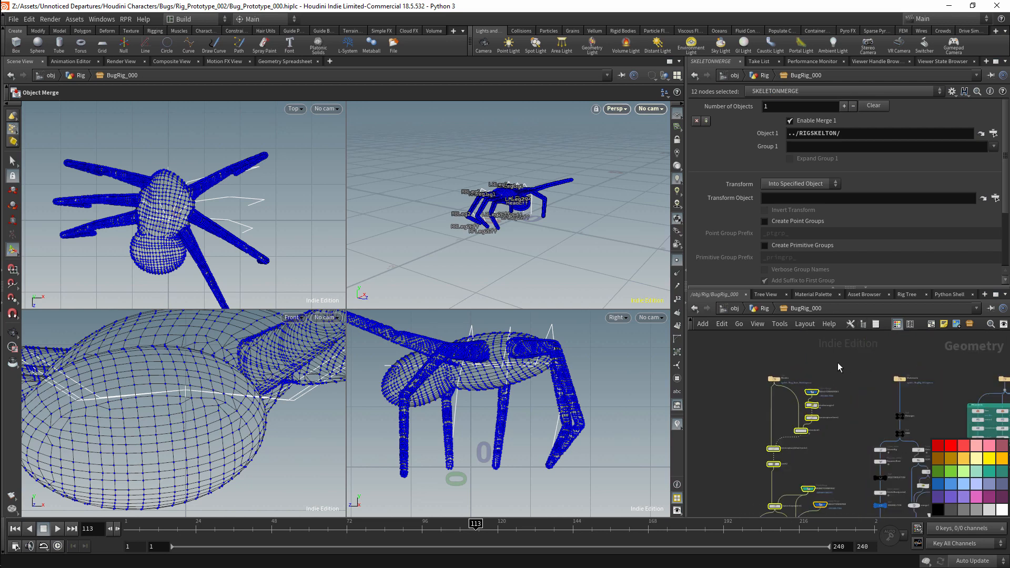
middle_drag(838, 368, 864, 350)
Step: Move the SKELETONMERGE node that feeds Bone Deform up beside the merge above the capture lines
click(827, 411)
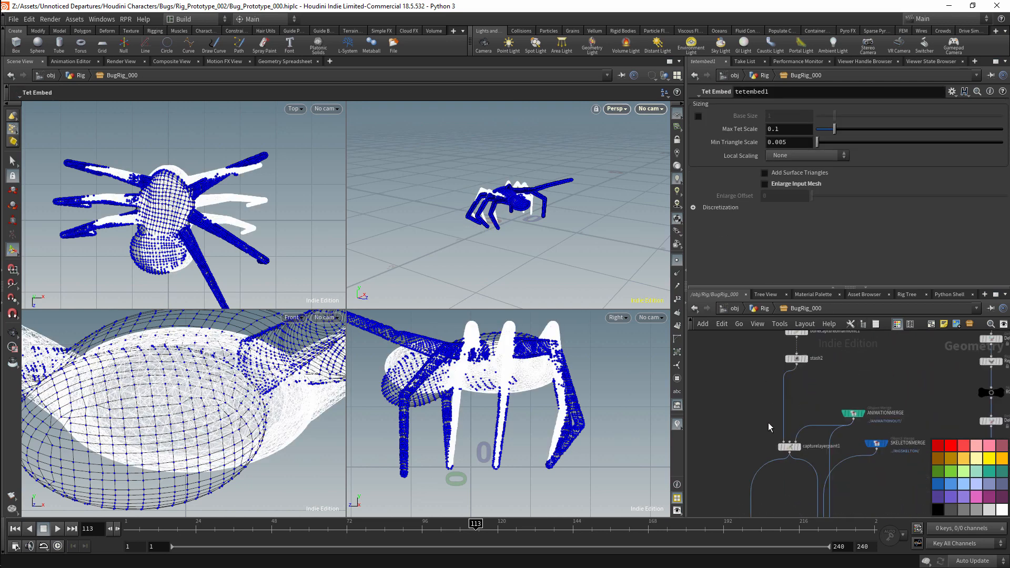
click(801, 409)
scroll(843, 389, down, 3)
middle_drag(865, 359, 824, 410)
drag(821, 478, 827, 363)
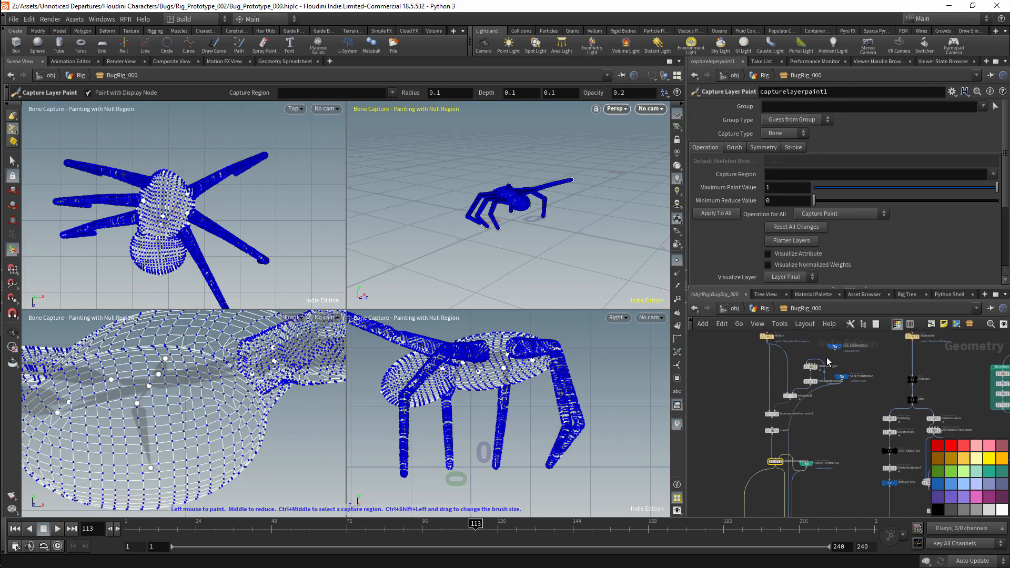
click(827, 363)
middle_drag(826, 320, 825, 360)
drag(833, 351, 831, 393)
Step: Move the DEFORMATIONOUT null up closer to the Bone Deform node
middle_drag(809, 481, 822, 378)
alt+drag(802, 423, 834, 439)
drag(820, 404, 845, 370)
middle_drag(856, 388, 858, 336)
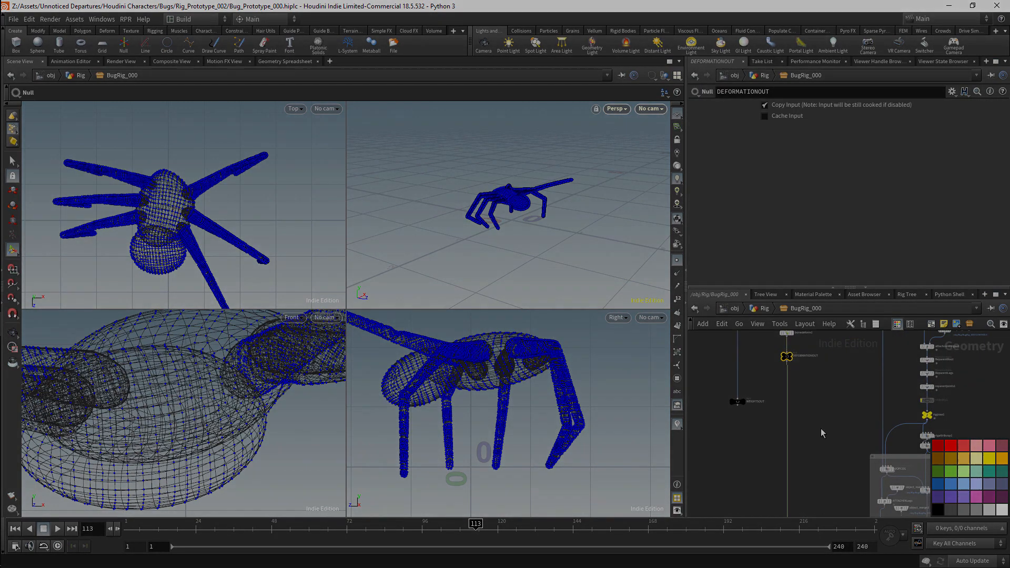